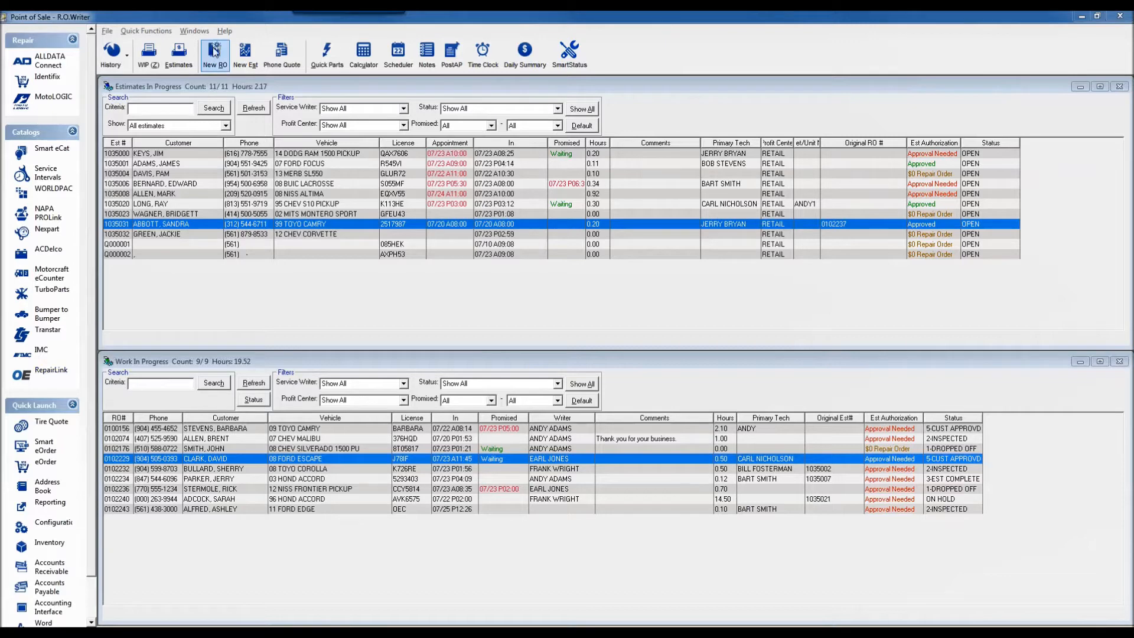
View the program's version and licensing information, and close it
{"action": "left_click", "coordinate": [224, 32]}
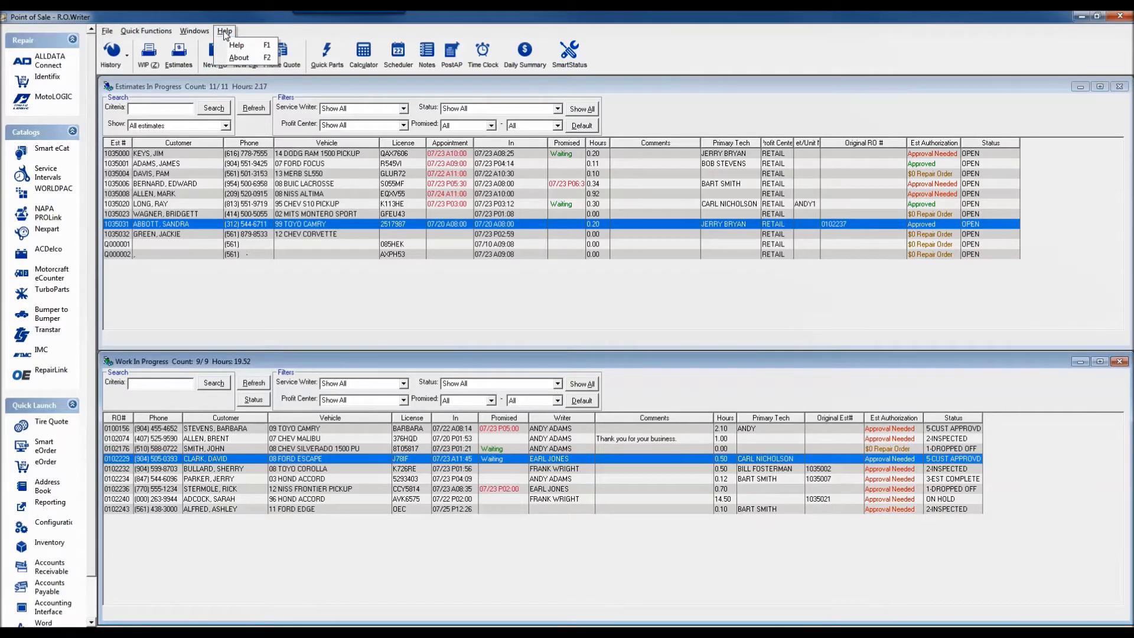
{"action": "left_click", "coordinate": [239, 57]}
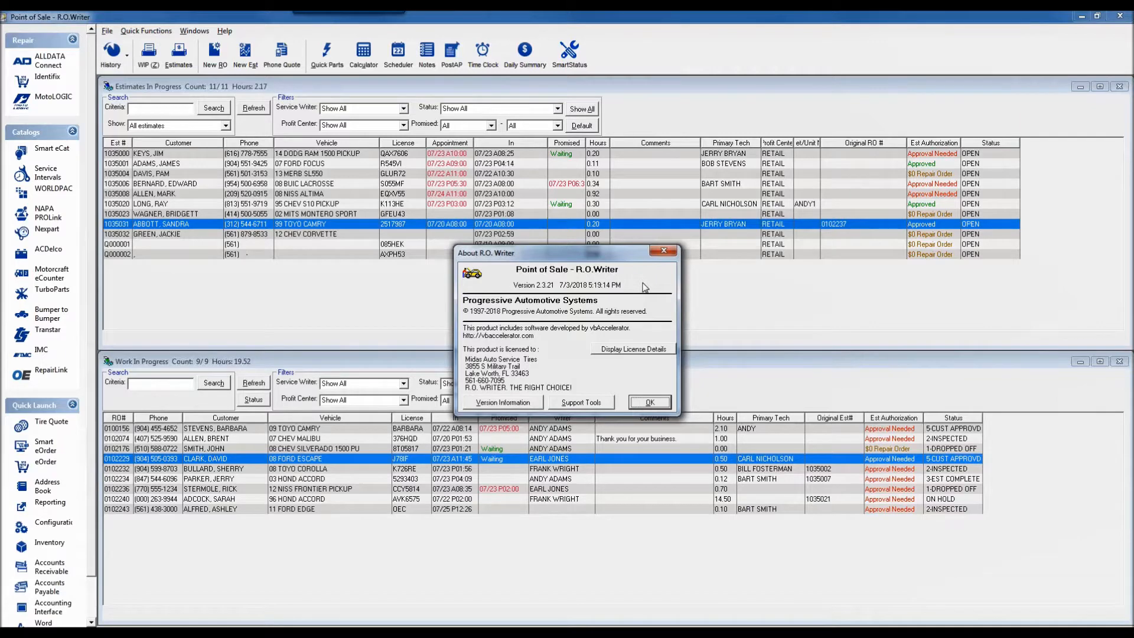
{"action": "key", "text": "Return"}
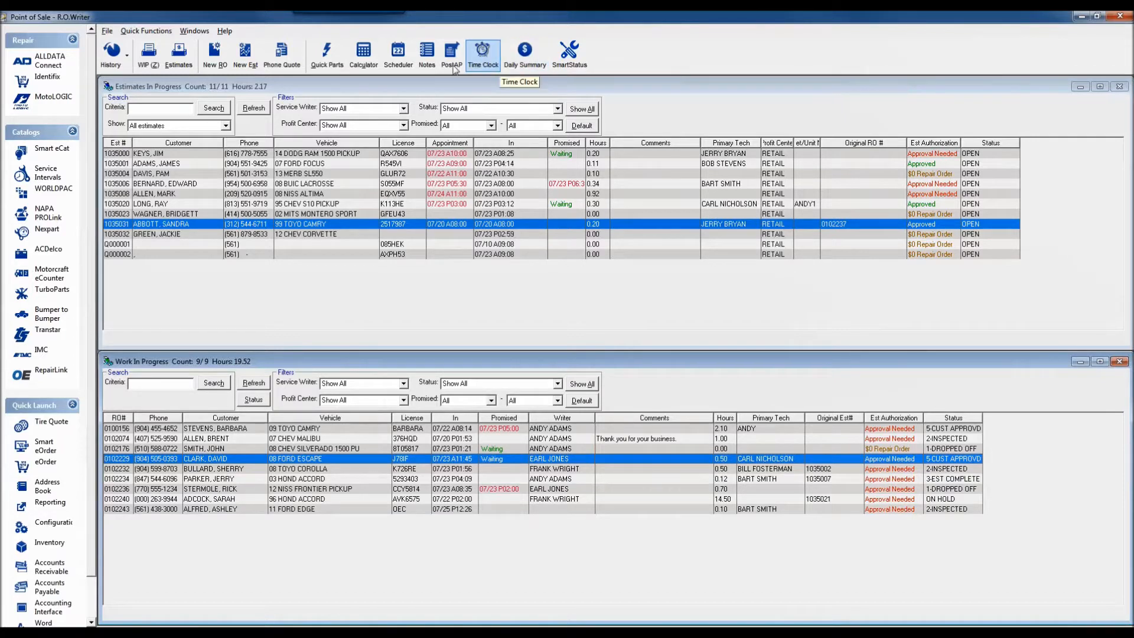
View the Time Clock and the Daily Summary of repair orders, closing each one
{"action": "left_click", "coordinate": [151, 33]}
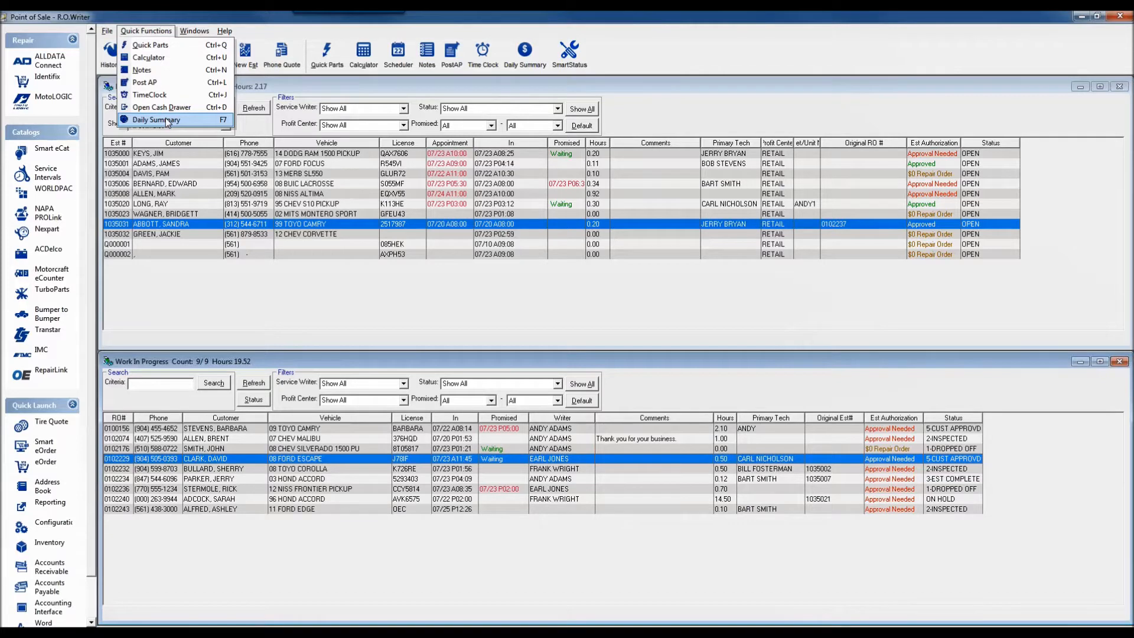
{"action": "left_click", "coordinate": [636, 84]}
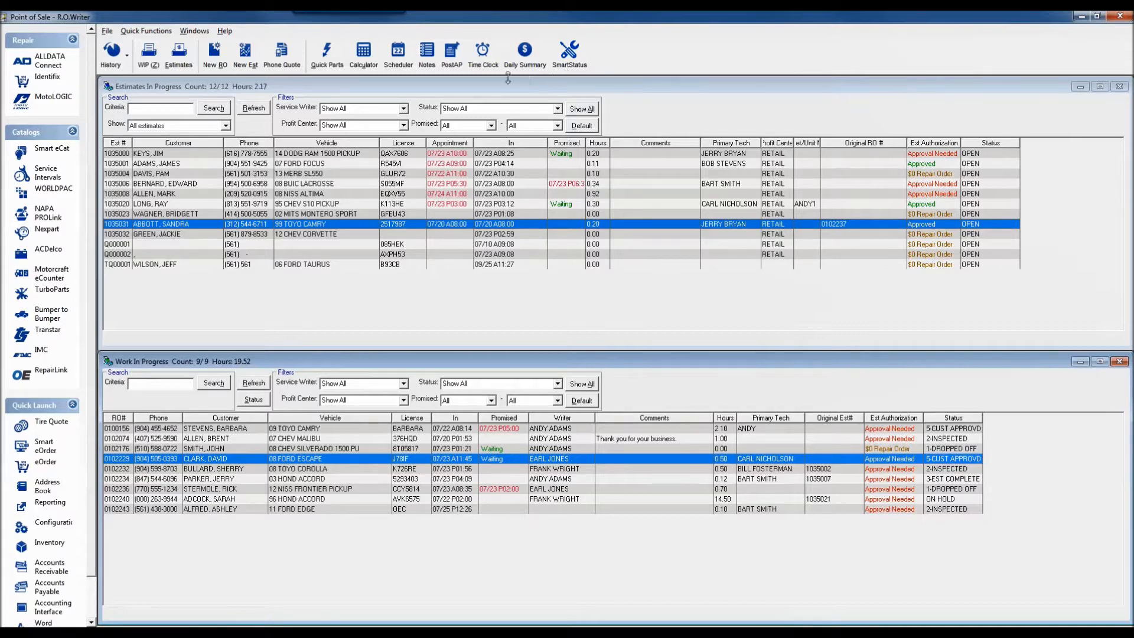
{"action": "left_click", "coordinate": [481, 54]}
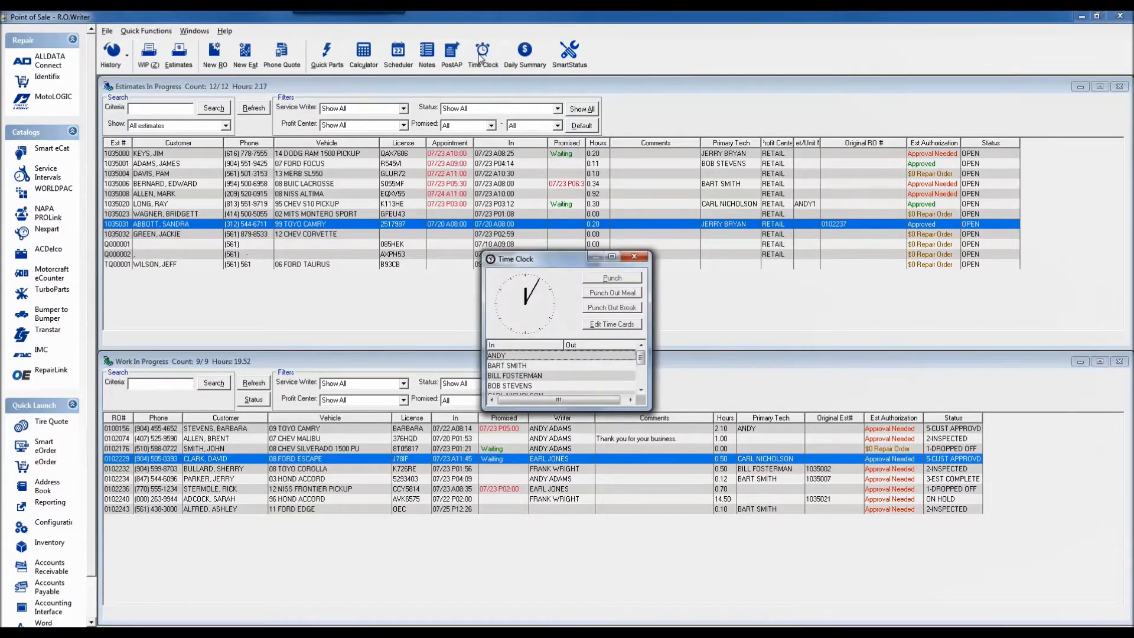
{"action": "left_click", "coordinate": [634, 256]}
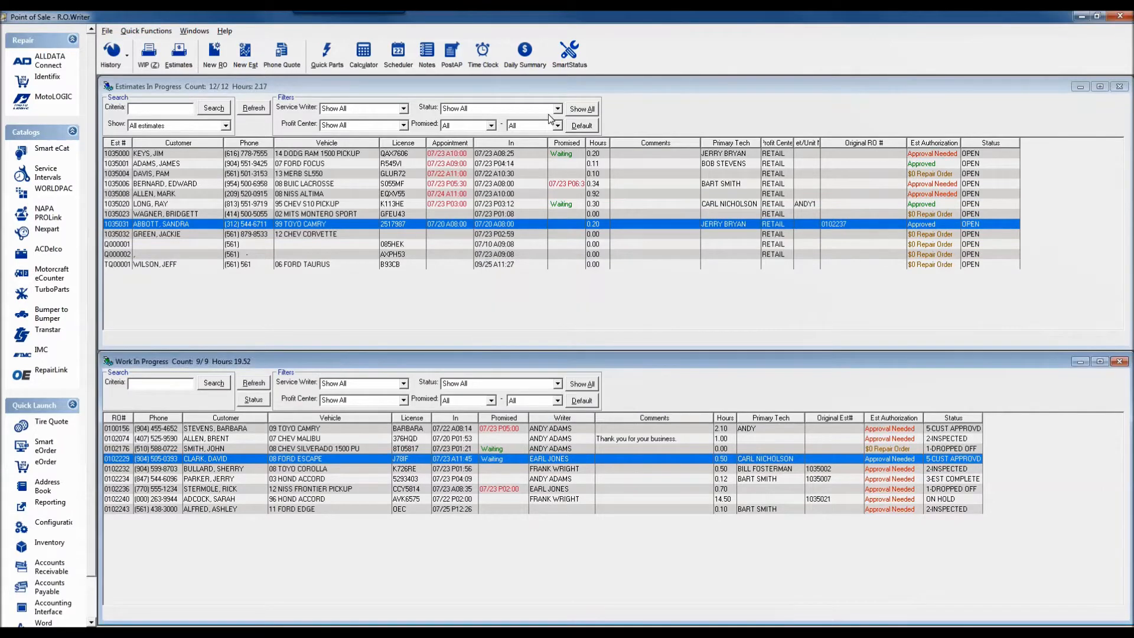
{"action": "left_click", "coordinate": [522, 52]}
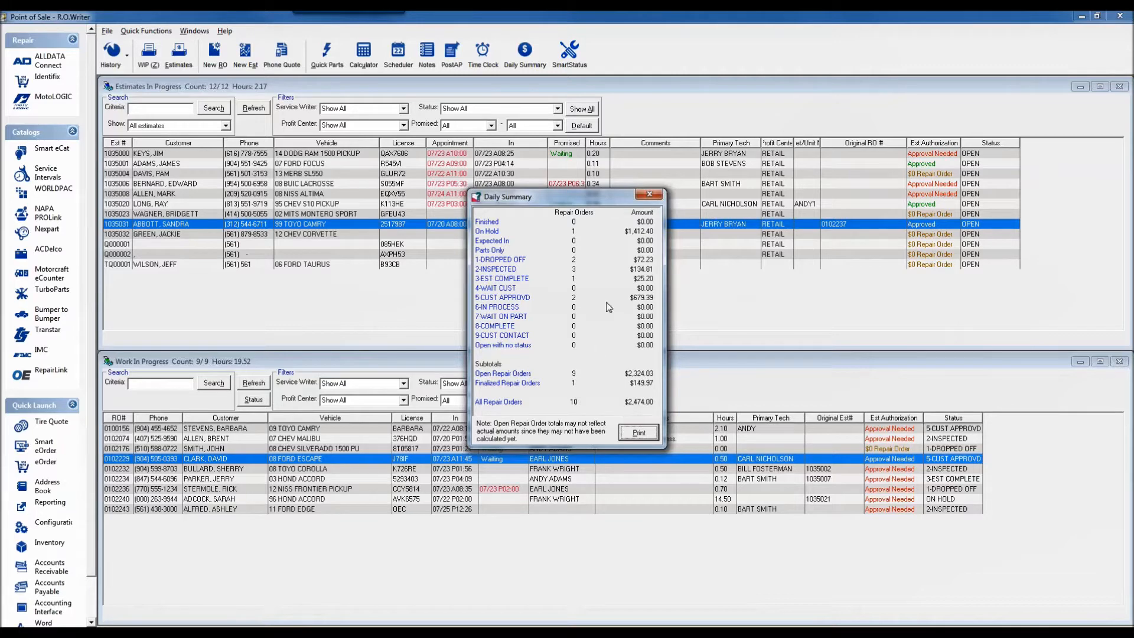
{"action": "left_click", "coordinate": [651, 196]}
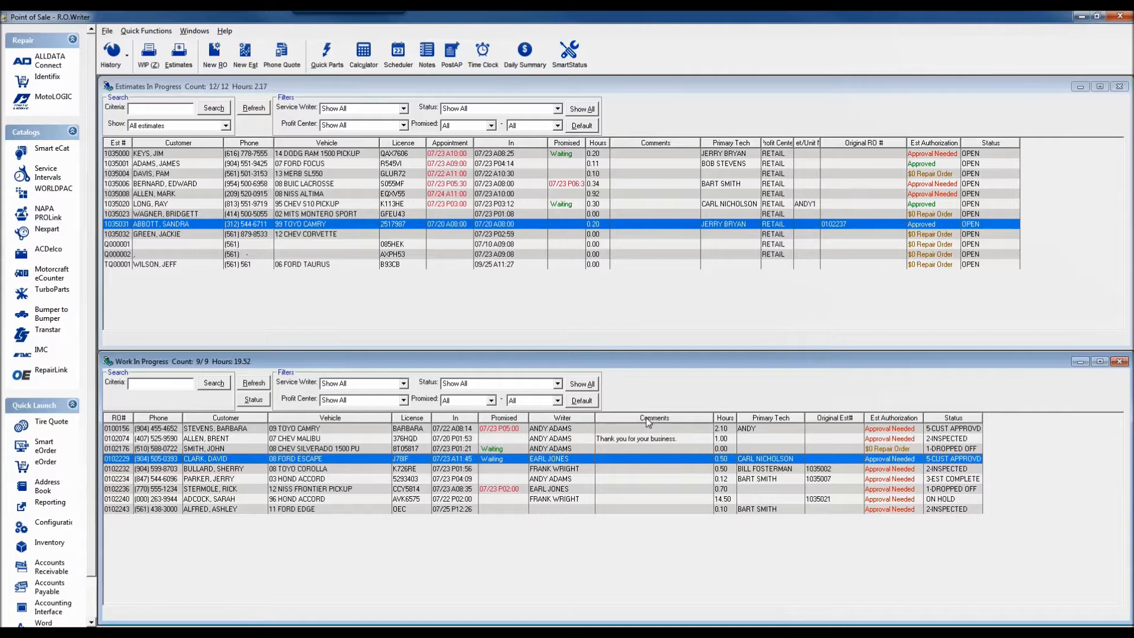
Open the 07 Chev Malibu repair order from Work In Progress, examine its R.O. notes, and close it
{"action": "left_click", "coordinate": [397, 438]}
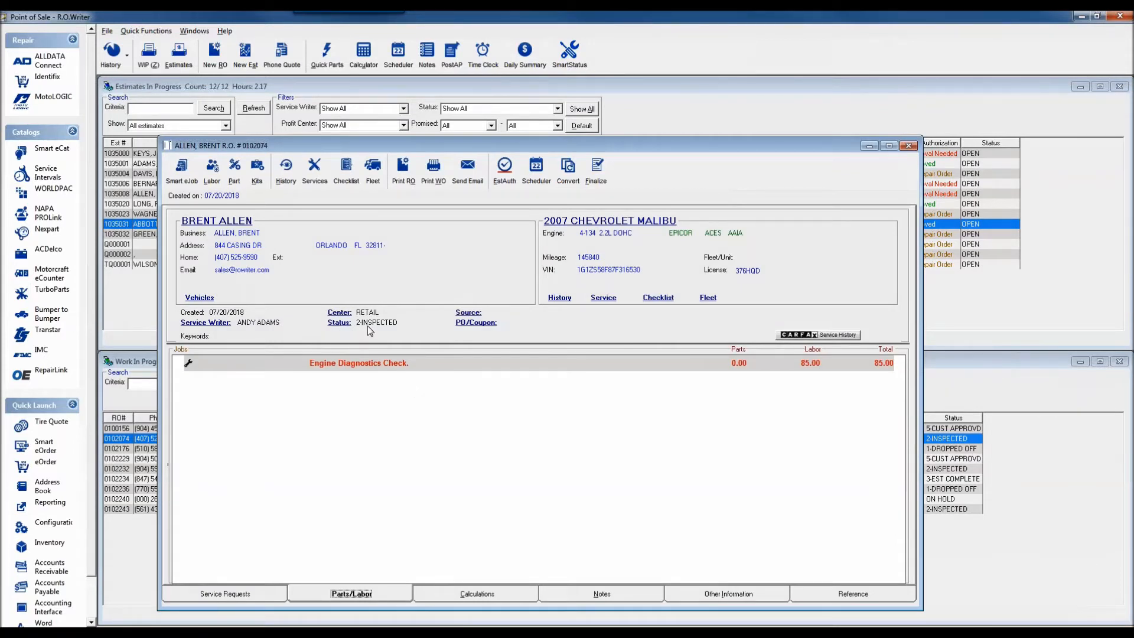
{"action": "left_click", "coordinate": [603, 595]}
{"action": "left_click_drag", "start_coordinate": [257, 409], "coordinate": [168, 409]}
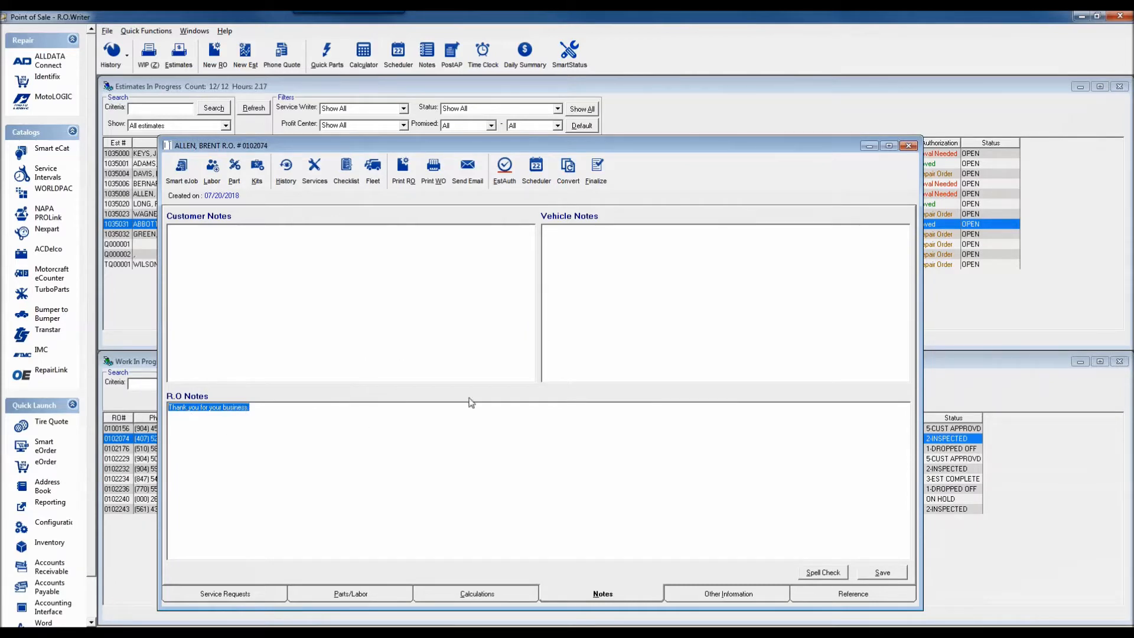
{"action": "left_click", "coordinate": [908, 145]}
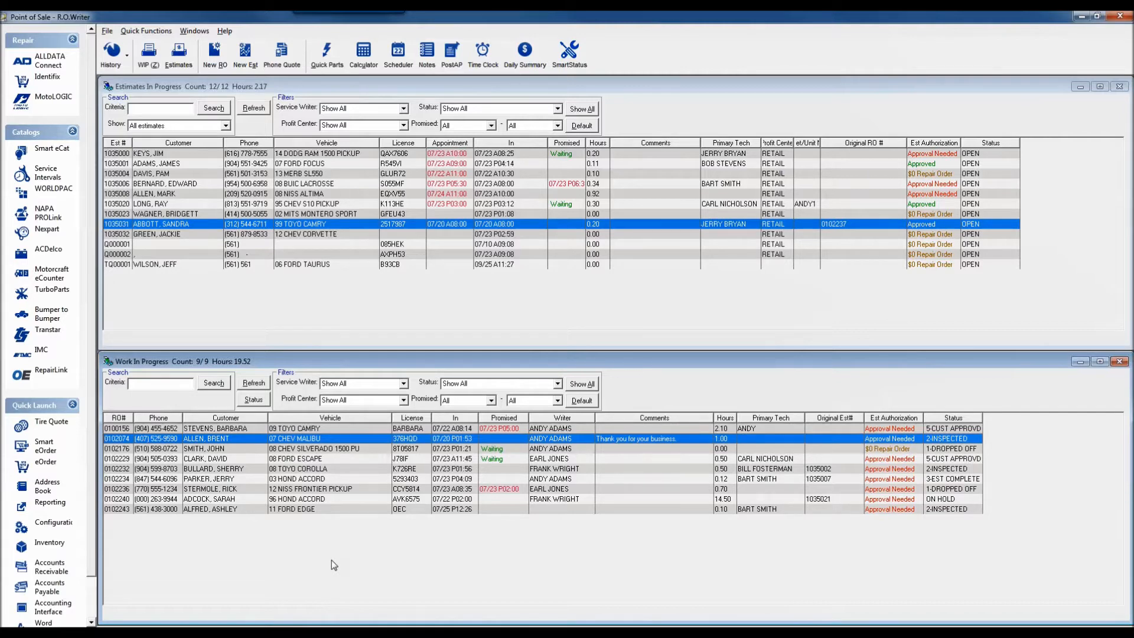
Show the Profit Center column and hide the Est Authorization column in the Work In Progress list
{"action": "right_click", "coordinate": [336, 545]}
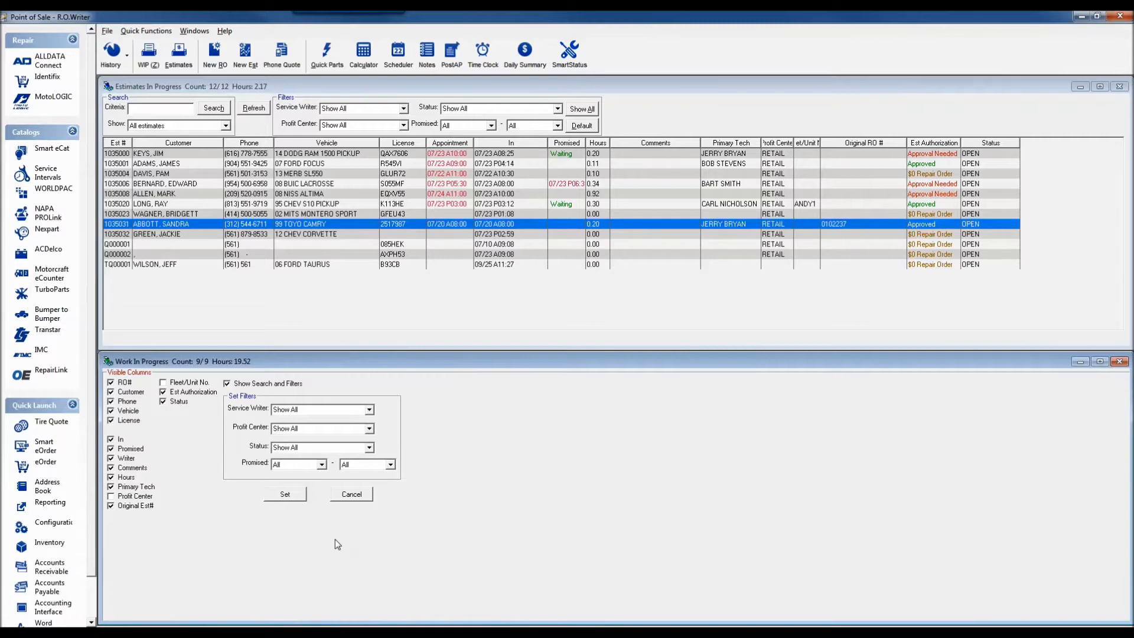
{"action": "left_click", "coordinate": [111, 497]}
{"action": "left_click", "coordinate": [163, 393]}
{"action": "left_click", "coordinate": [286, 495]}
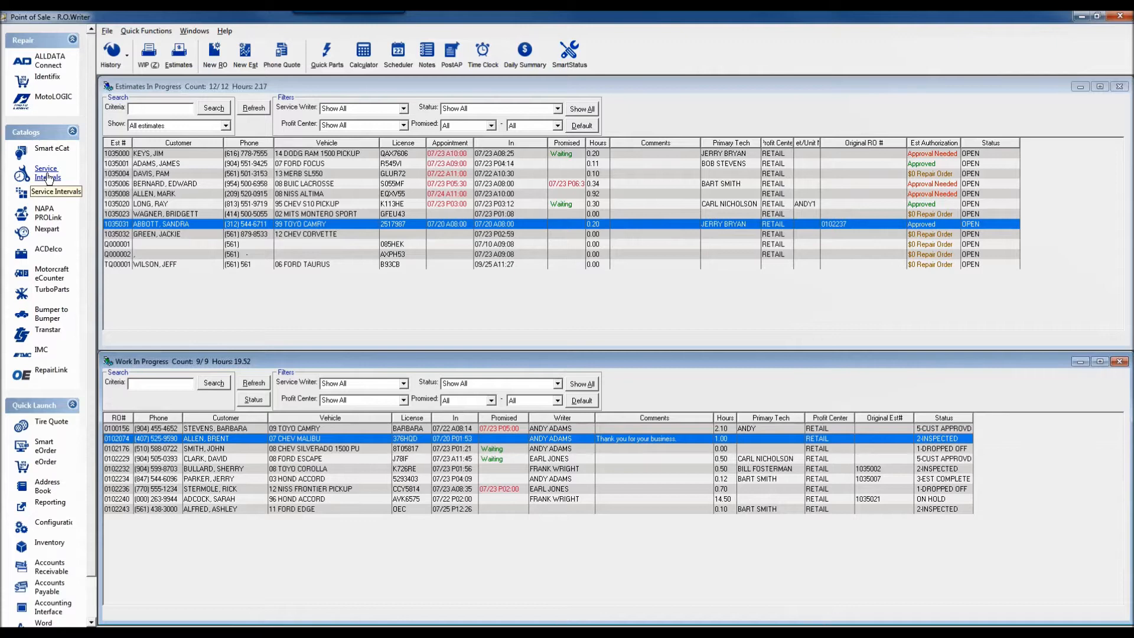
Examine the service intervals for the 08 Ford Escape repair order with automatic transmission and 4 wheel/all wheel drive set to Yes, and close both
{"action": "double_click", "coordinate": [294, 460]}
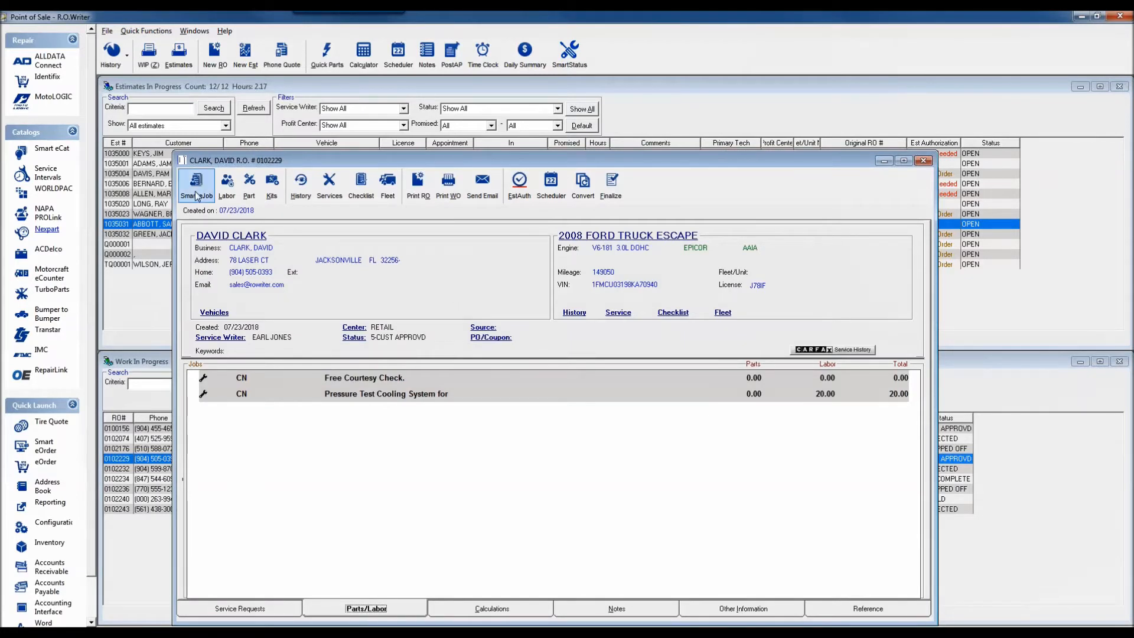
{"action": "left_click", "coordinate": [43, 175]}
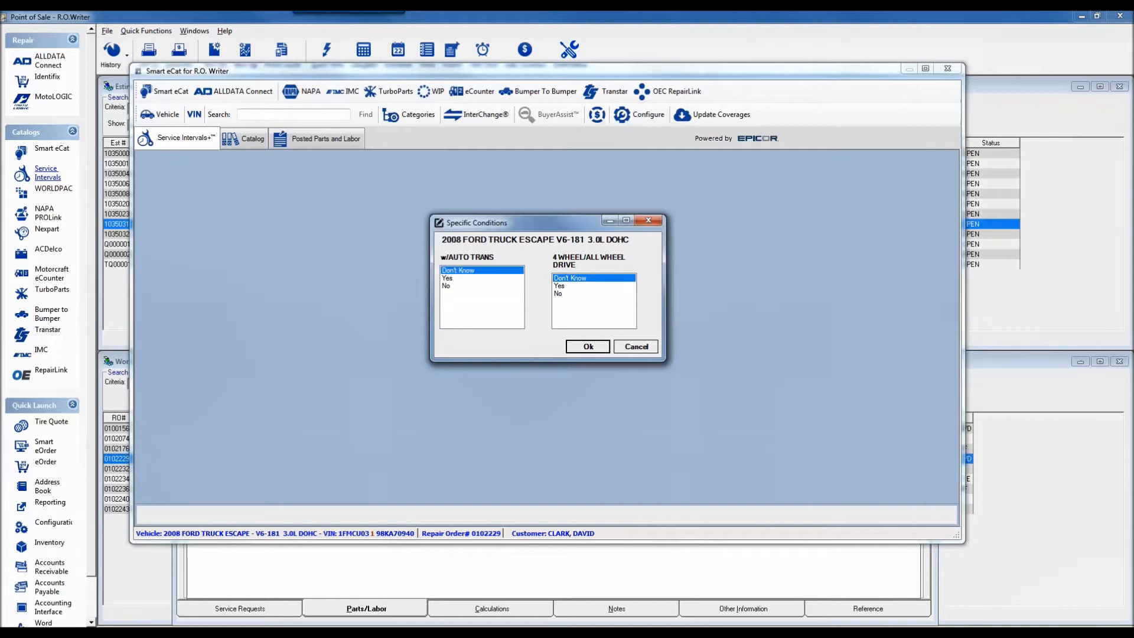
{"action": "left_click", "coordinate": [449, 279]}
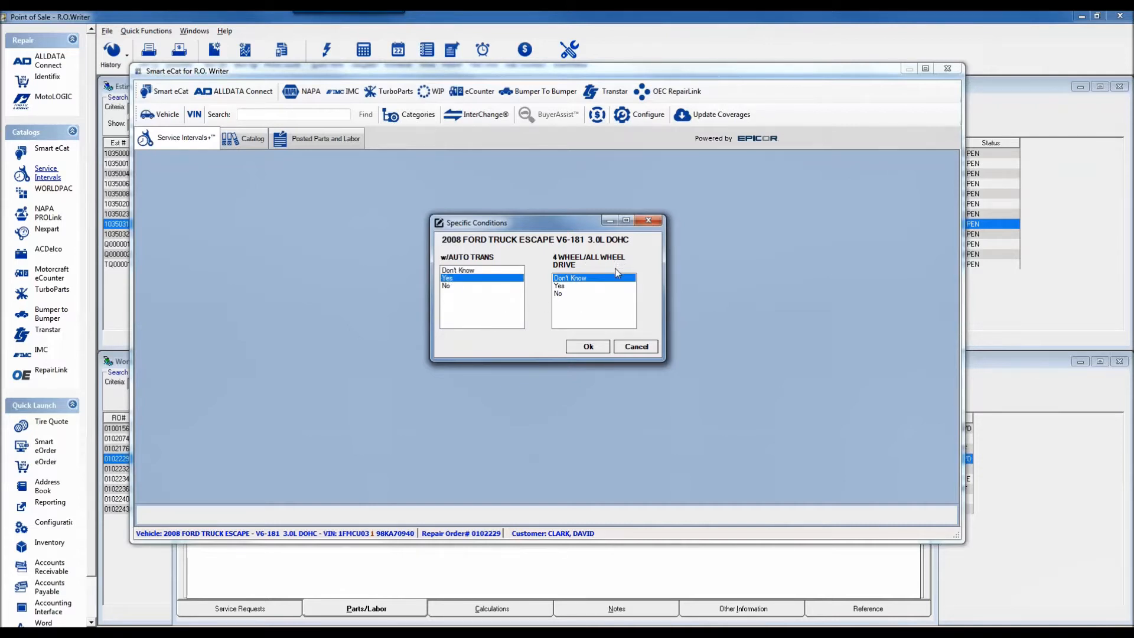
{"action": "left_click", "coordinate": [561, 286]}
{"action": "left_click", "coordinate": [589, 348]}
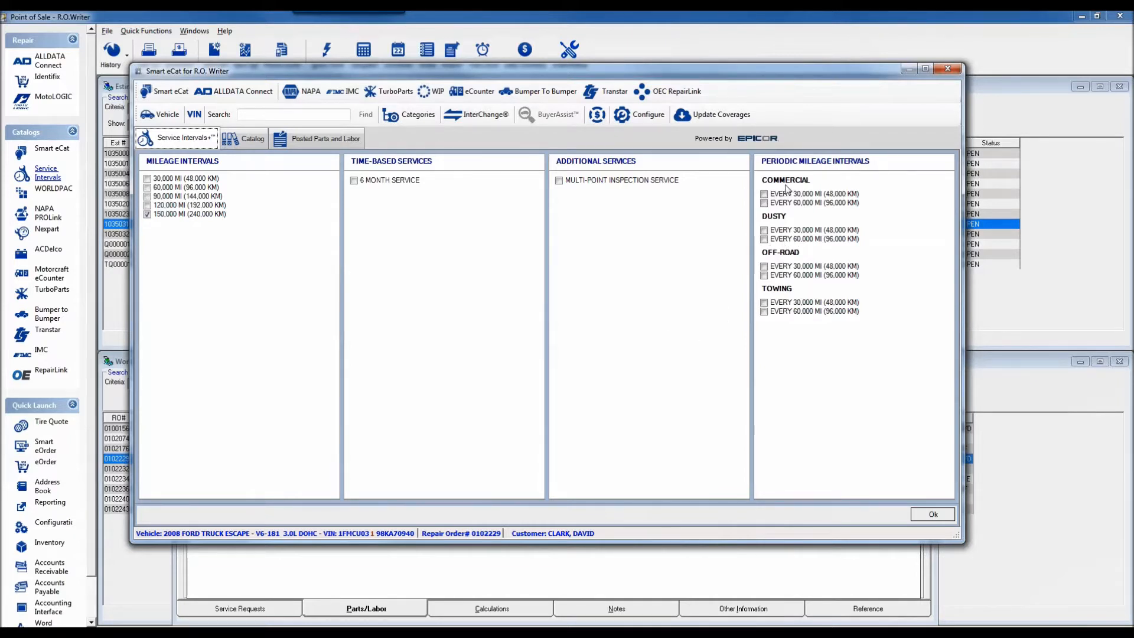
{"action": "left_click", "coordinate": [946, 69]}
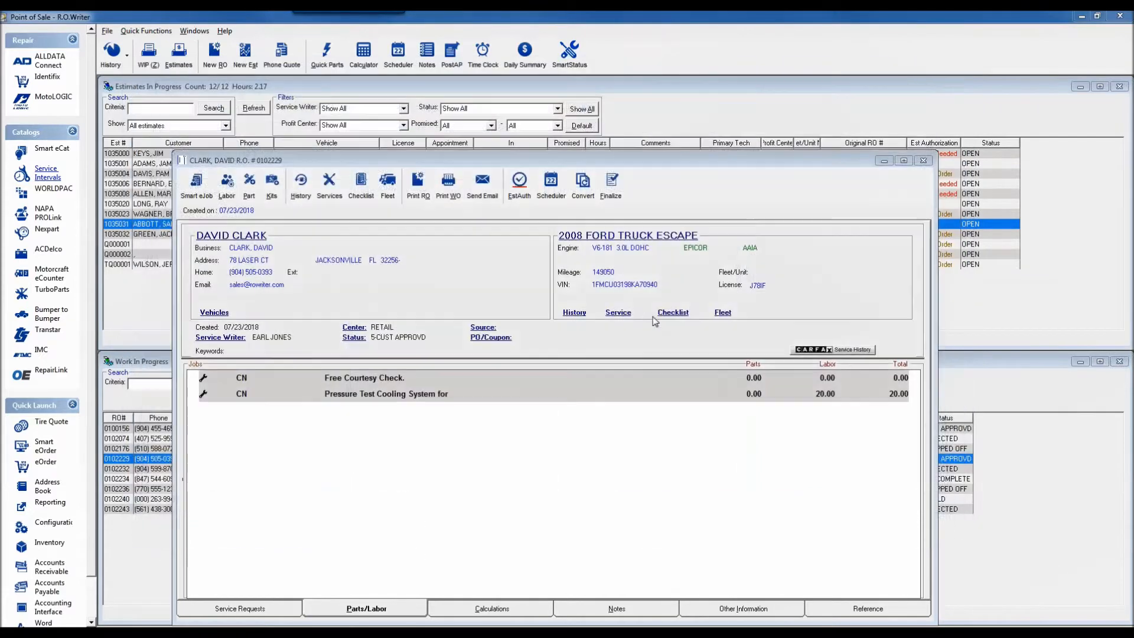
{"action": "left_click", "coordinate": [924, 161]}
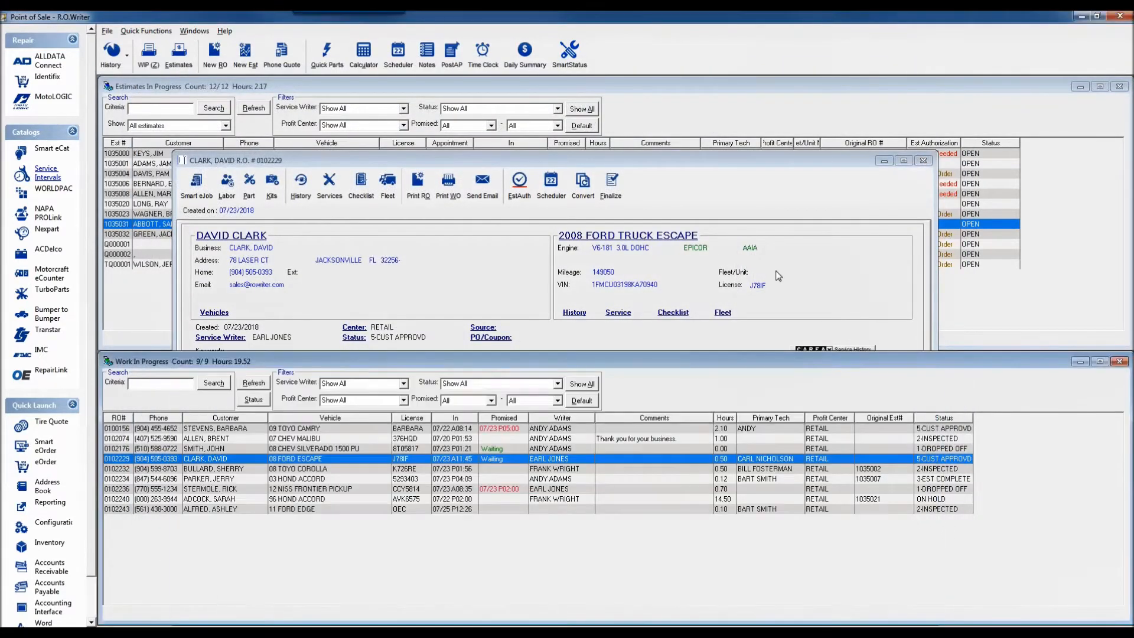
Open service intervals for the 03 Honda Accord repair order, with automatic transmission and air conditioning set to Yes
{"action": "left_click", "coordinate": [317, 480]}
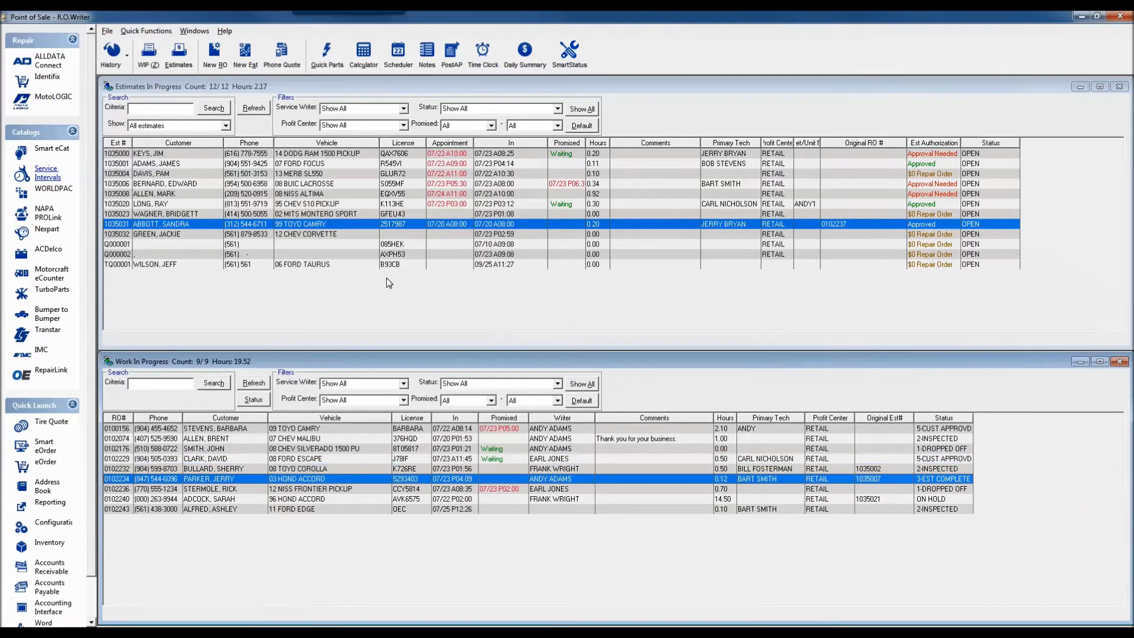
{"action": "left_click", "coordinate": [46, 175]}
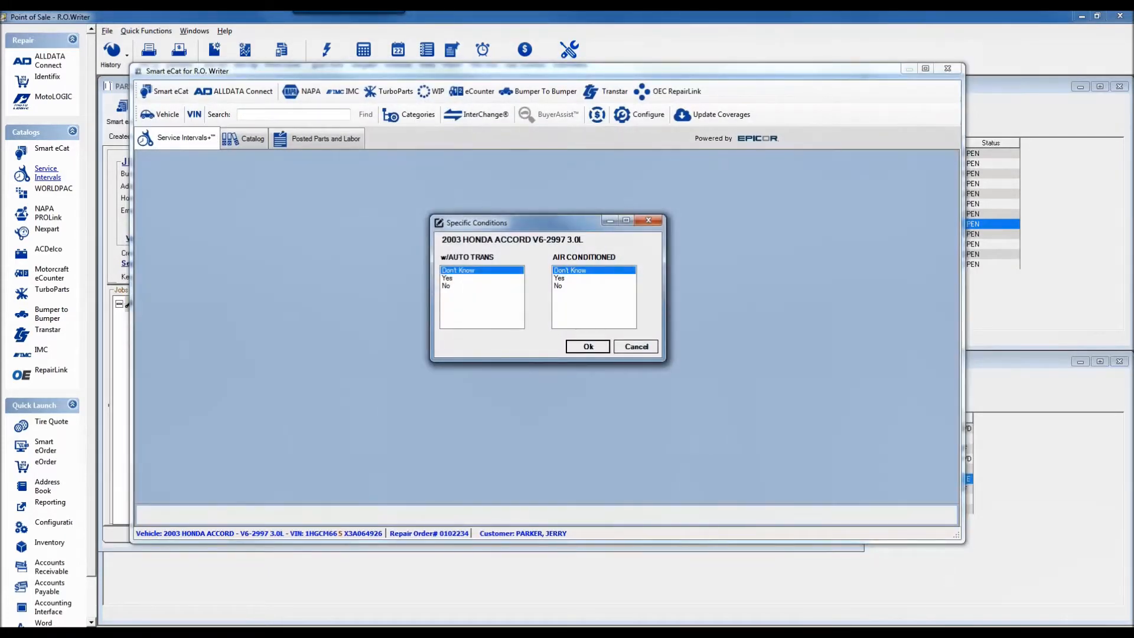
{"action": "left_click", "coordinate": [449, 278]}
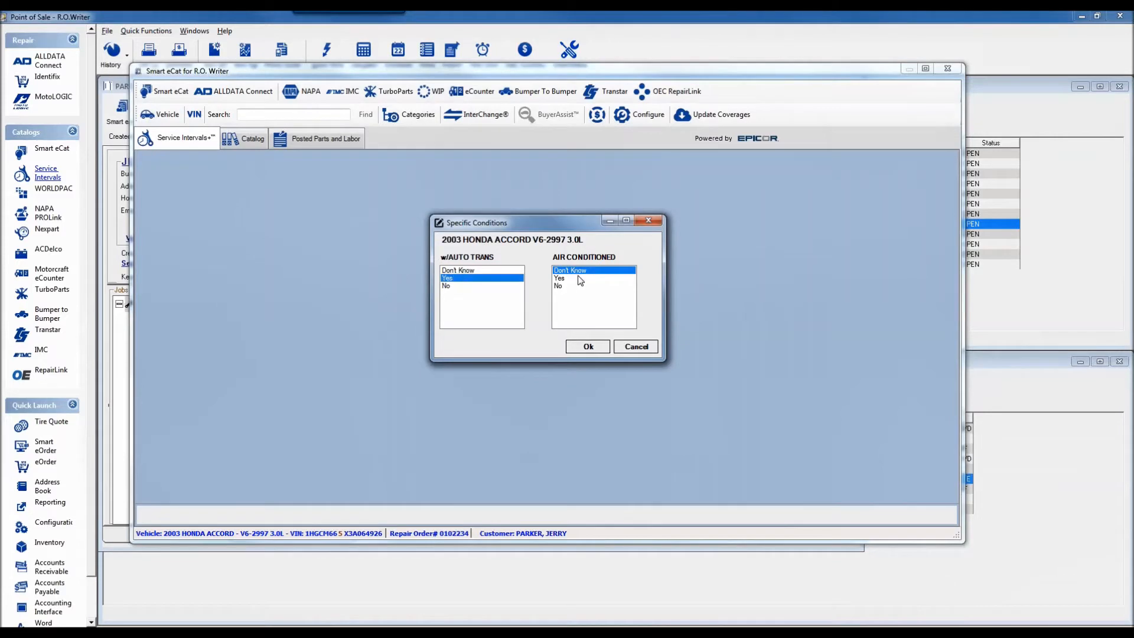
{"action": "left_click", "coordinate": [570, 278]}
{"action": "left_click", "coordinate": [581, 345]}
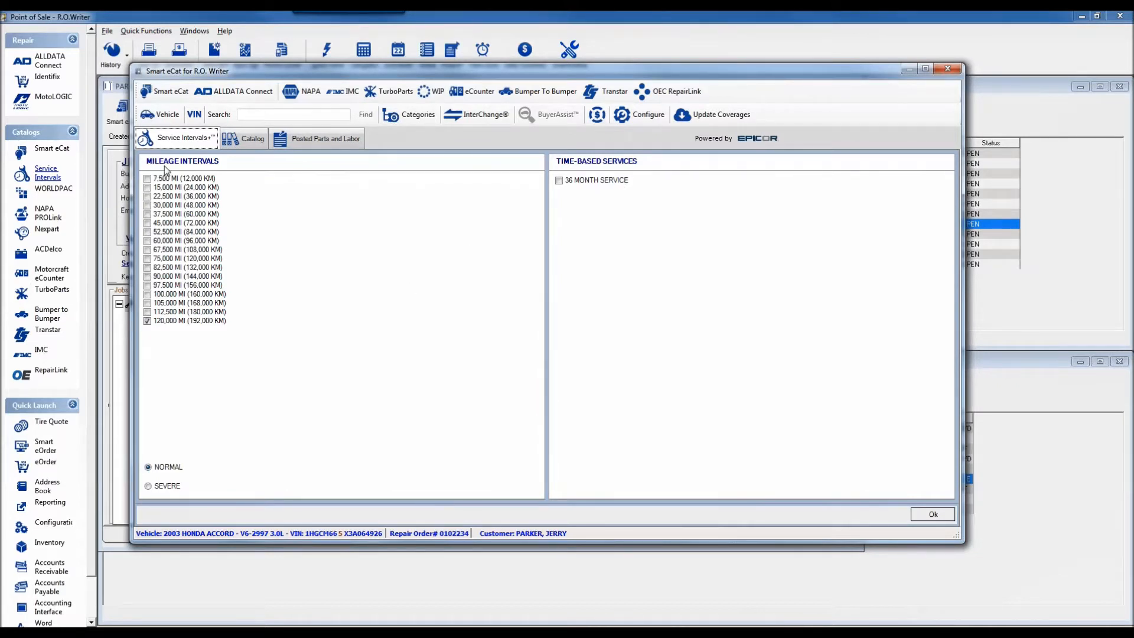
Switch the mileage intervals to Severe, add the 60,000 and 30,000 mile intervals, and list their services
{"action": "left_click", "coordinate": [148, 486]}
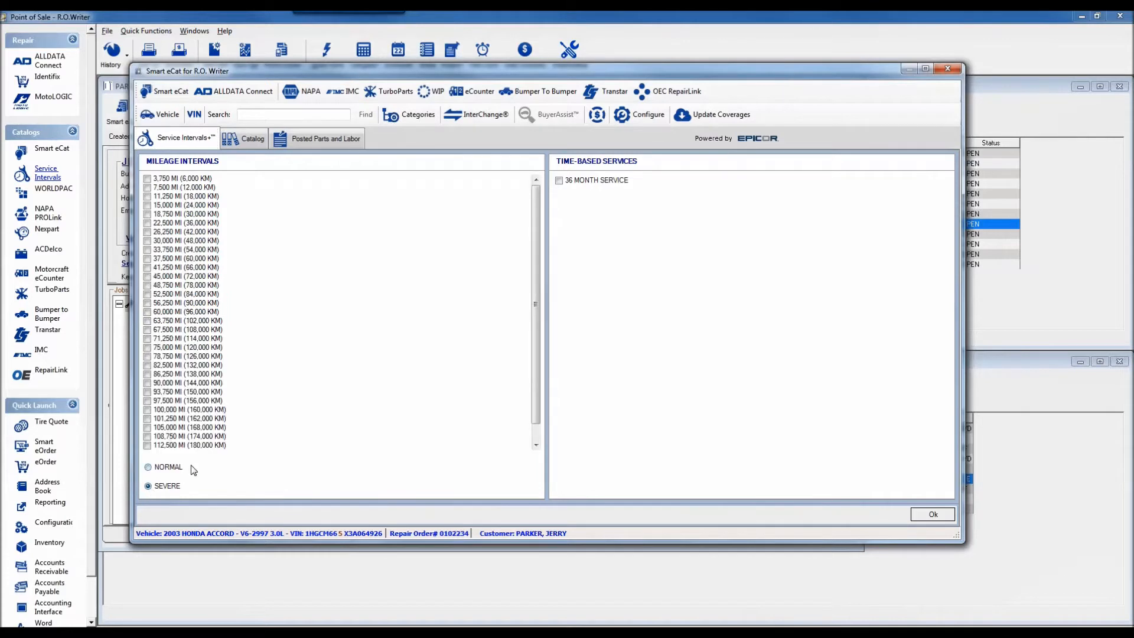
{"action": "left_click", "coordinate": [147, 312]}
{"action": "left_click", "coordinate": [147, 241]}
{"action": "left_click", "coordinate": [927, 515]}
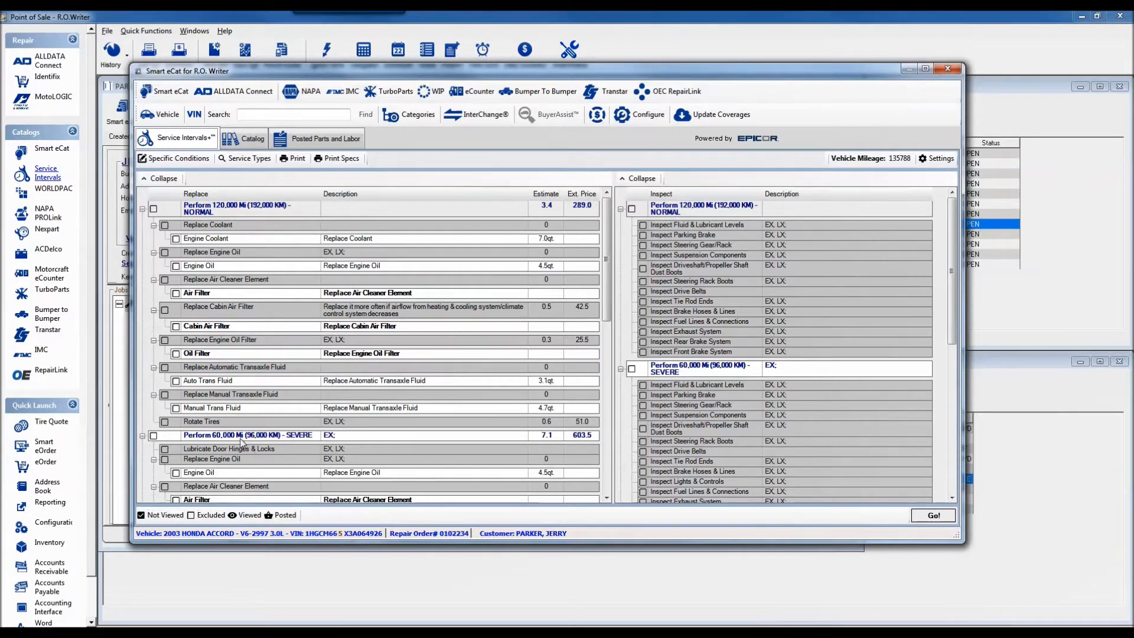
Select the entire 30,000 mile Severe service with its replacements and inspections, and look up its parts in the catalog
{"action": "left_click", "coordinate": [952, 461]}
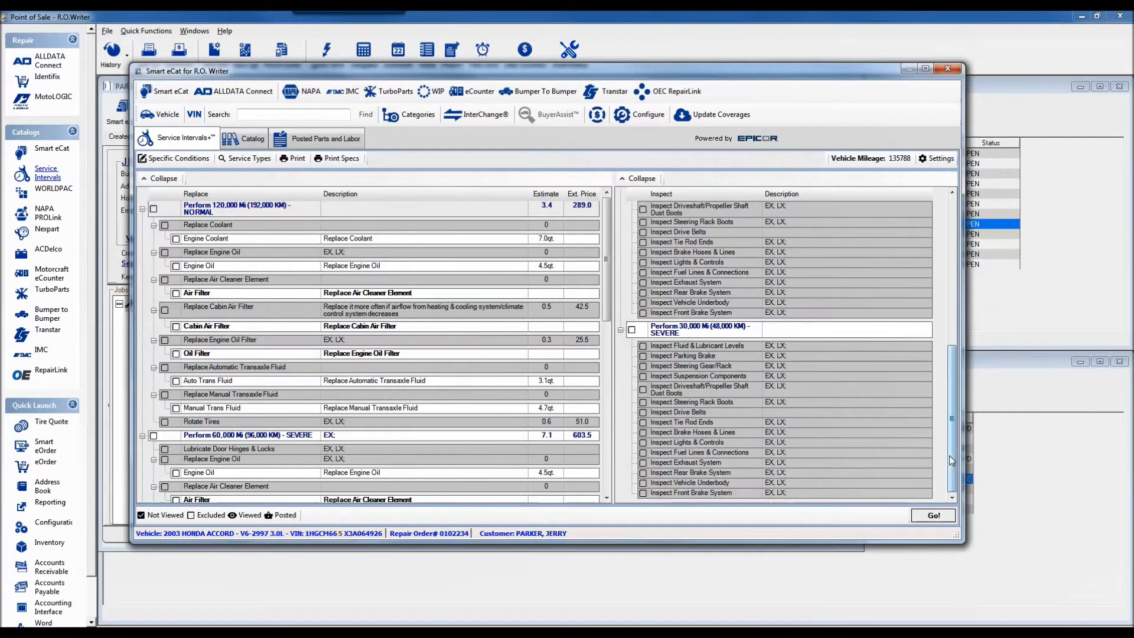
{"action": "left_click", "coordinate": [608, 471]}
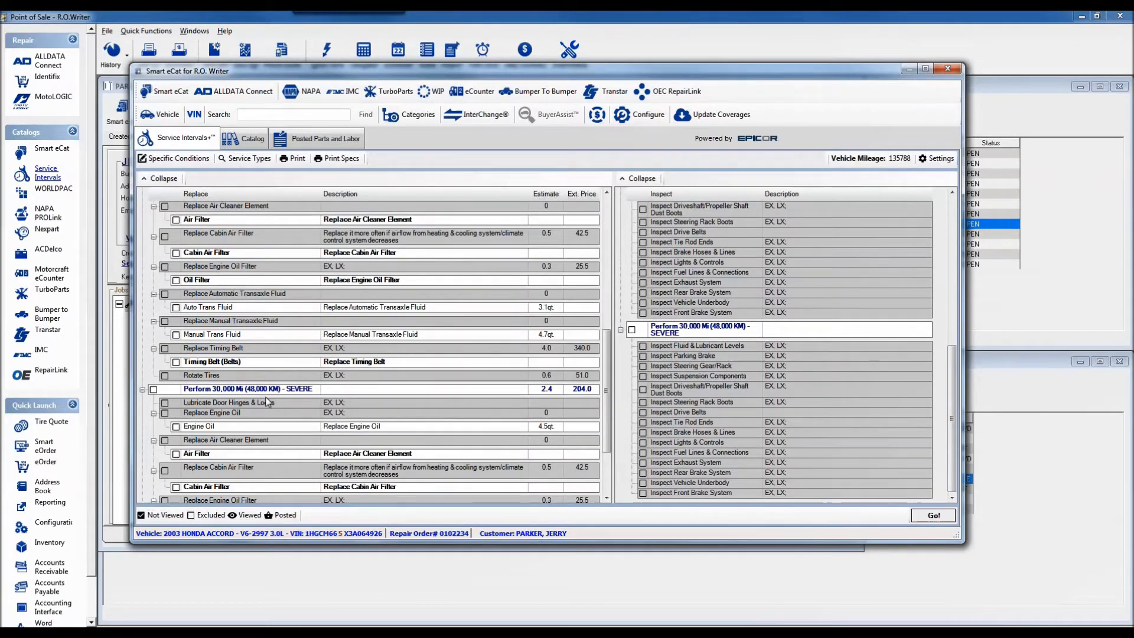
{"action": "left_click", "coordinate": [153, 390]}
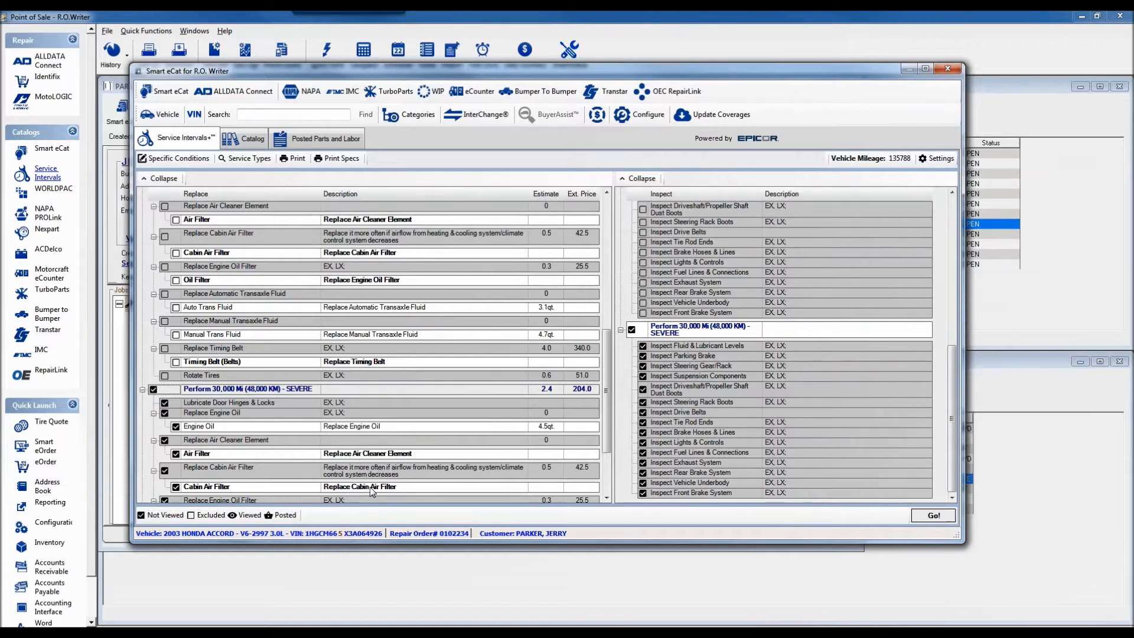
{"action": "left_click", "coordinate": [932, 516]}
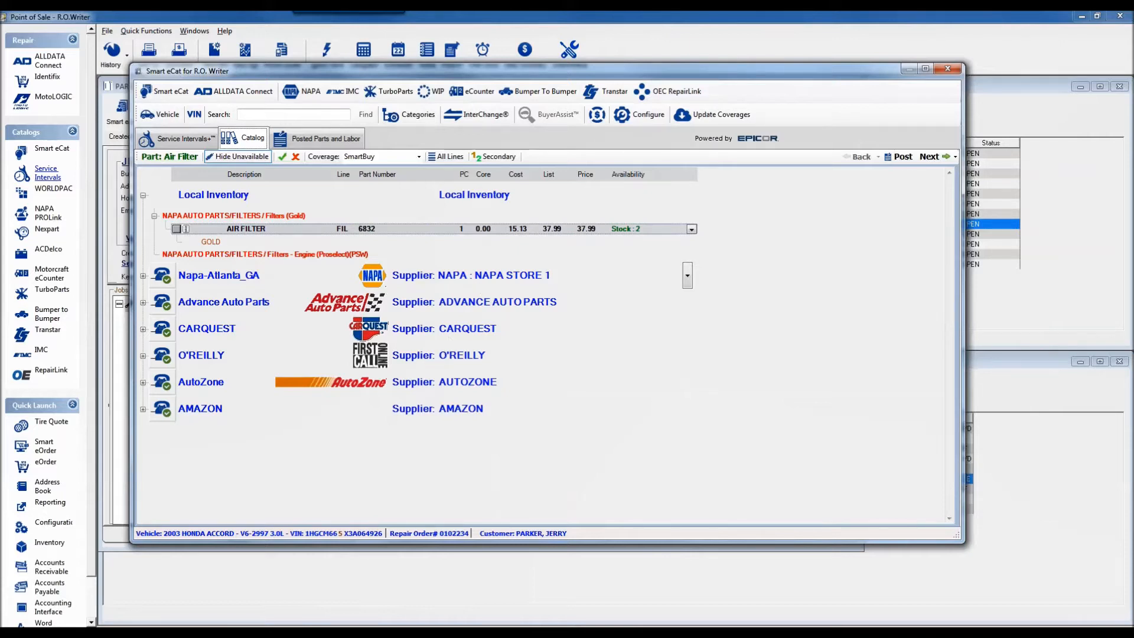
Select air filter 6832 and oil filter 27356 from local inventory and NAPA cabin air filter 4815, continuing to the posted parts and labor
{"action": "left_click", "coordinate": [176, 229]}
{"action": "left_click", "coordinate": [925, 157]}
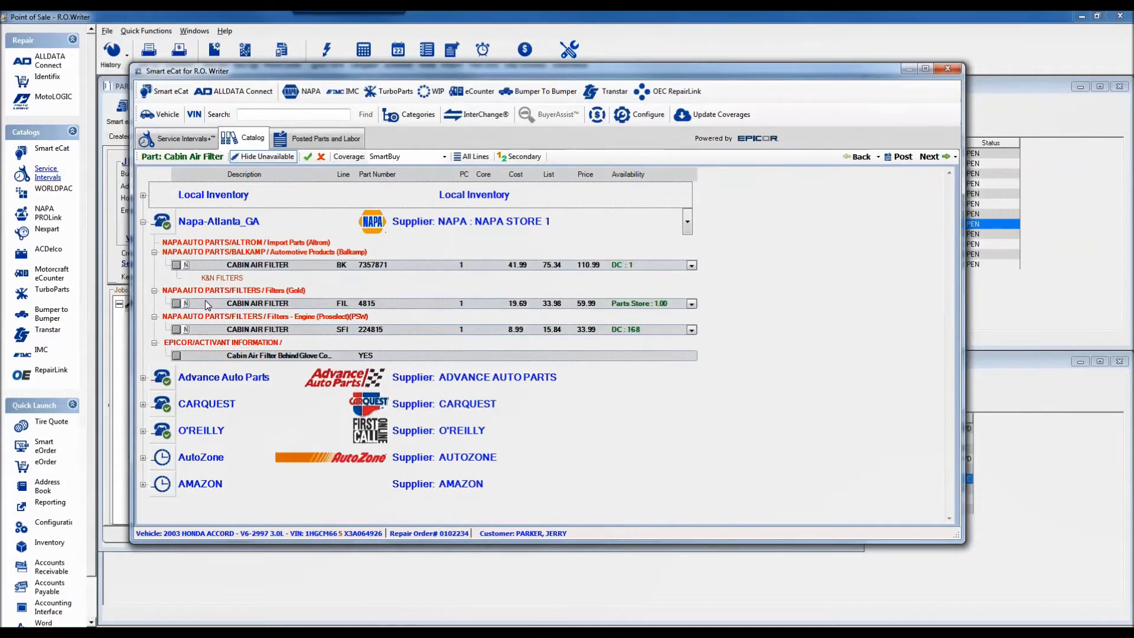
{"action": "left_click", "coordinate": [176, 303]}
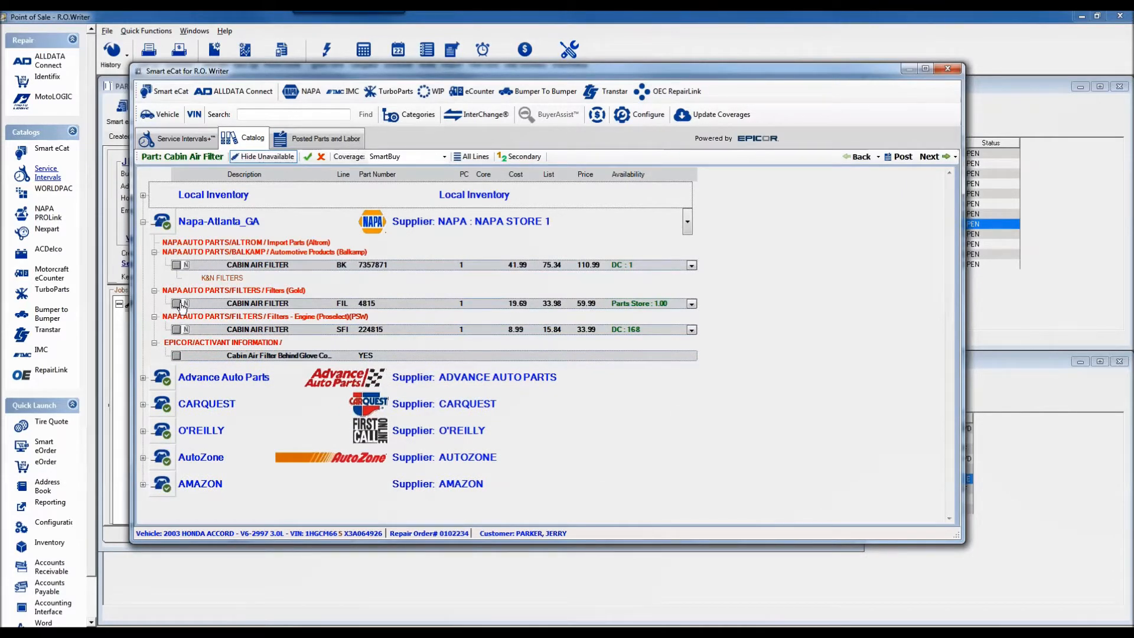
{"action": "left_click", "coordinate": [933, 159]}
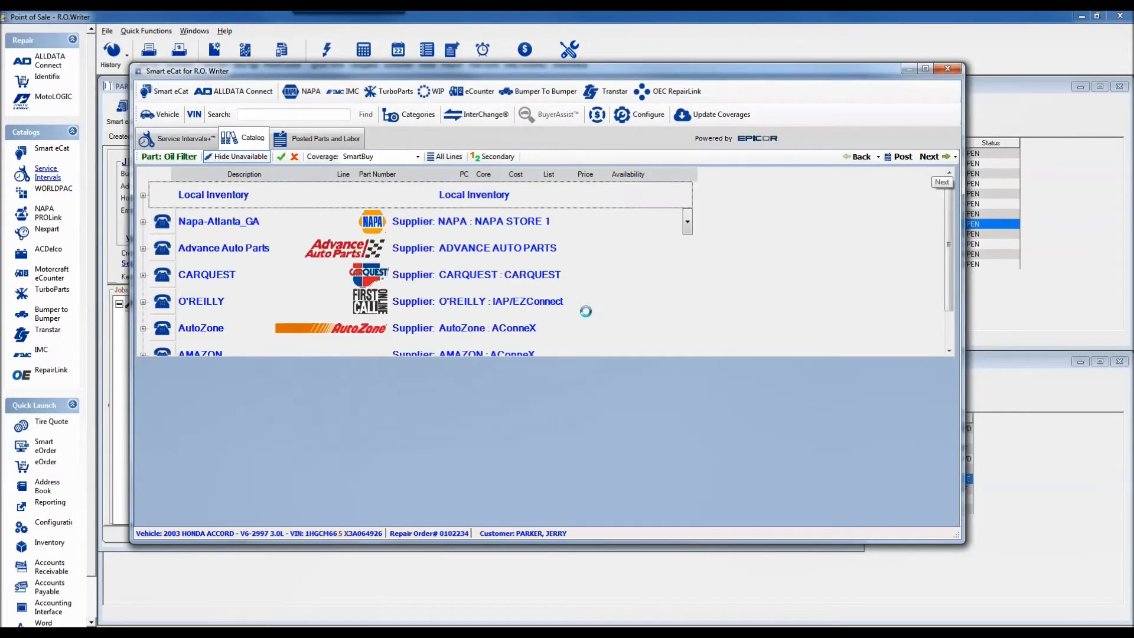
{"action": "left_click", "coordinate": [176, 238]}
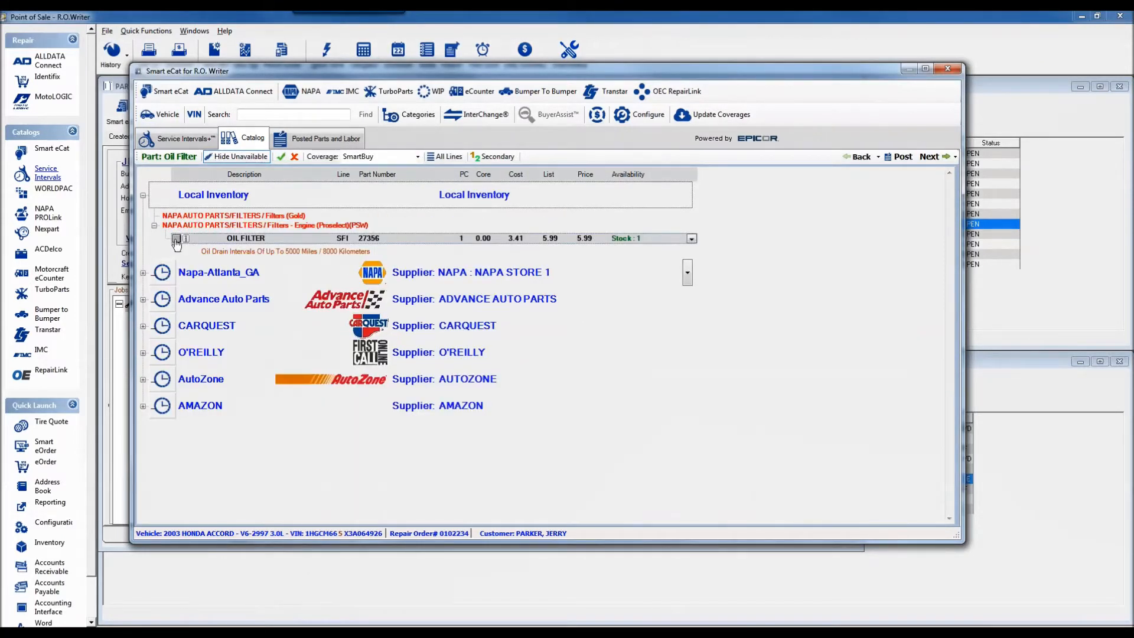
{"action": "left_click", "coordinate": [924, 160]}
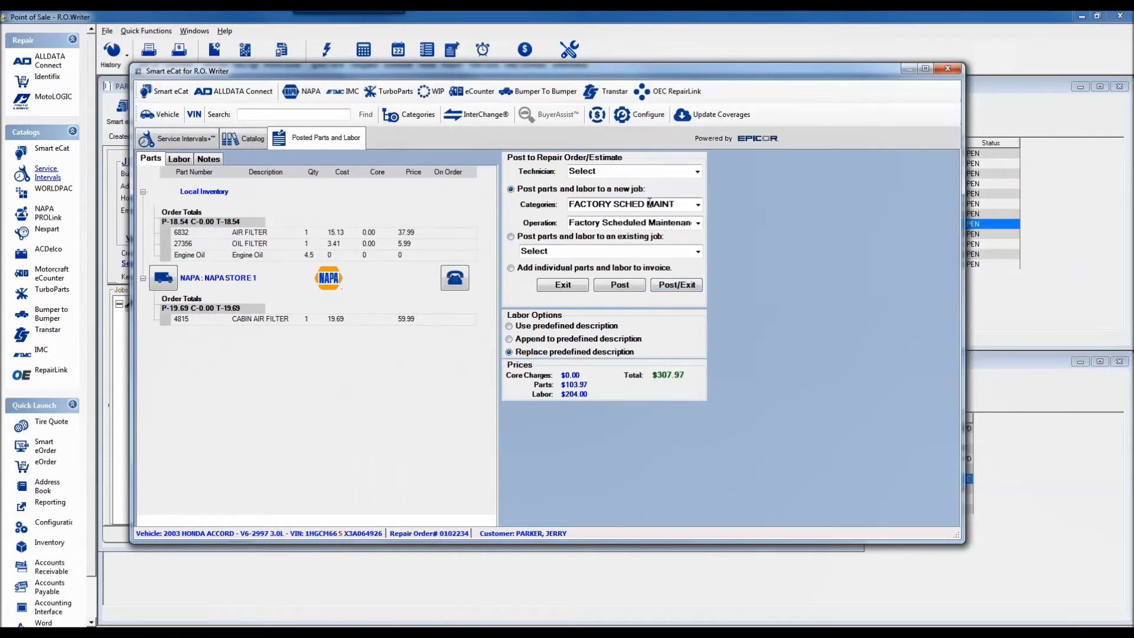
Post the parts and labor as a new FACTORY SCHED MAINT job, ignoring the remaining services, and view the job's labor description
{"action": "left_click", "coordinate": [675, 286]}
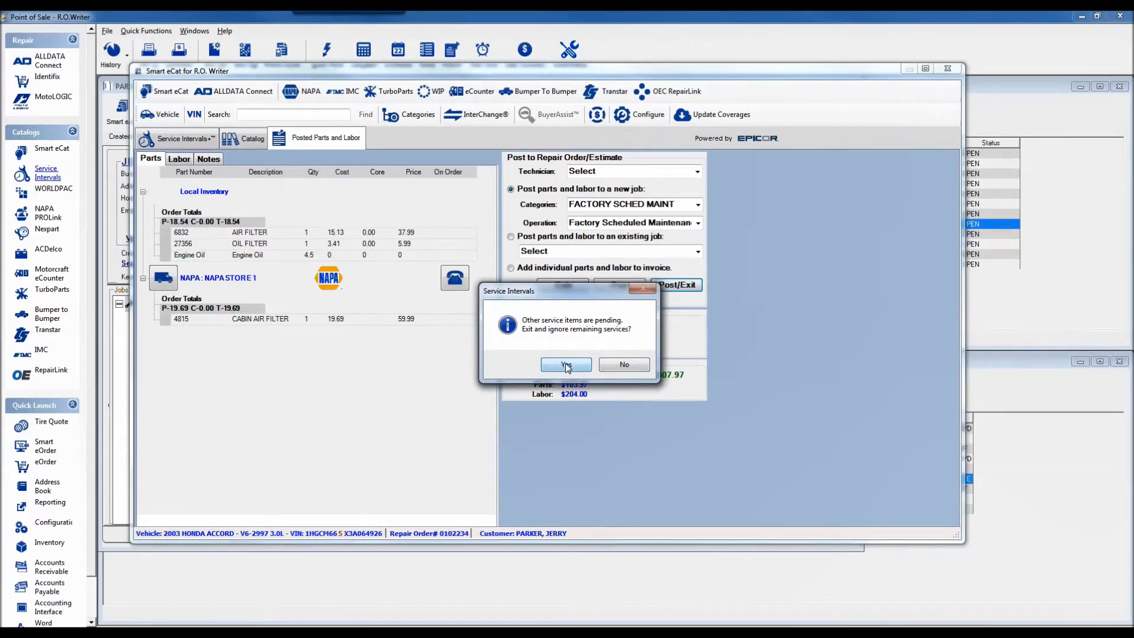
{"action": "left_click", "coordinate": [567, 368]}
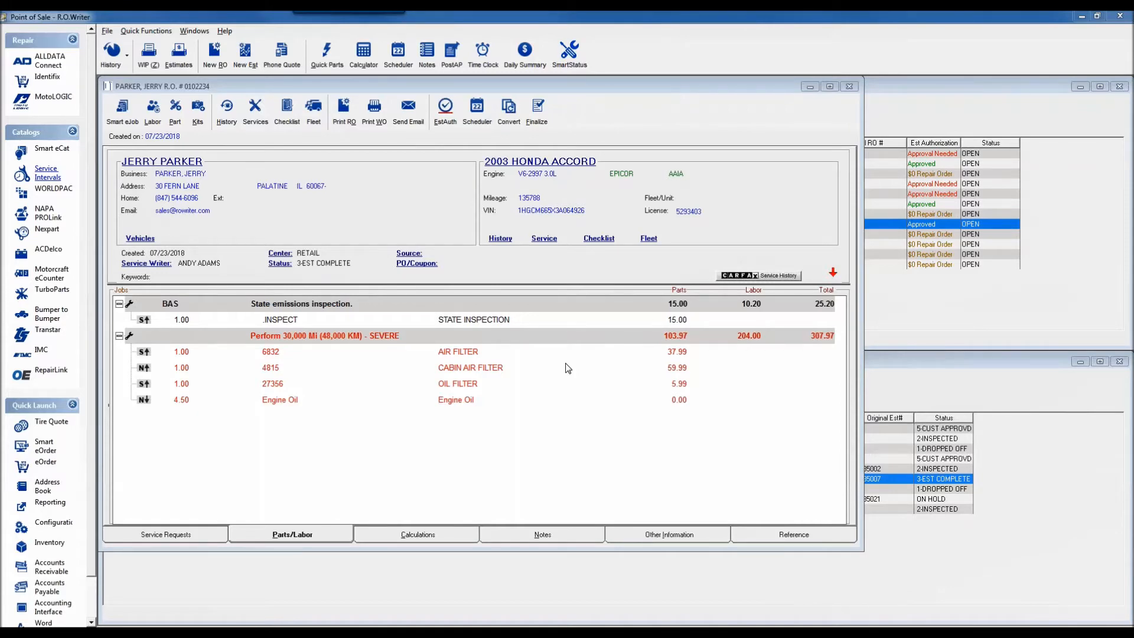
{"action": "double_click", "coordinate": [405, 336]}
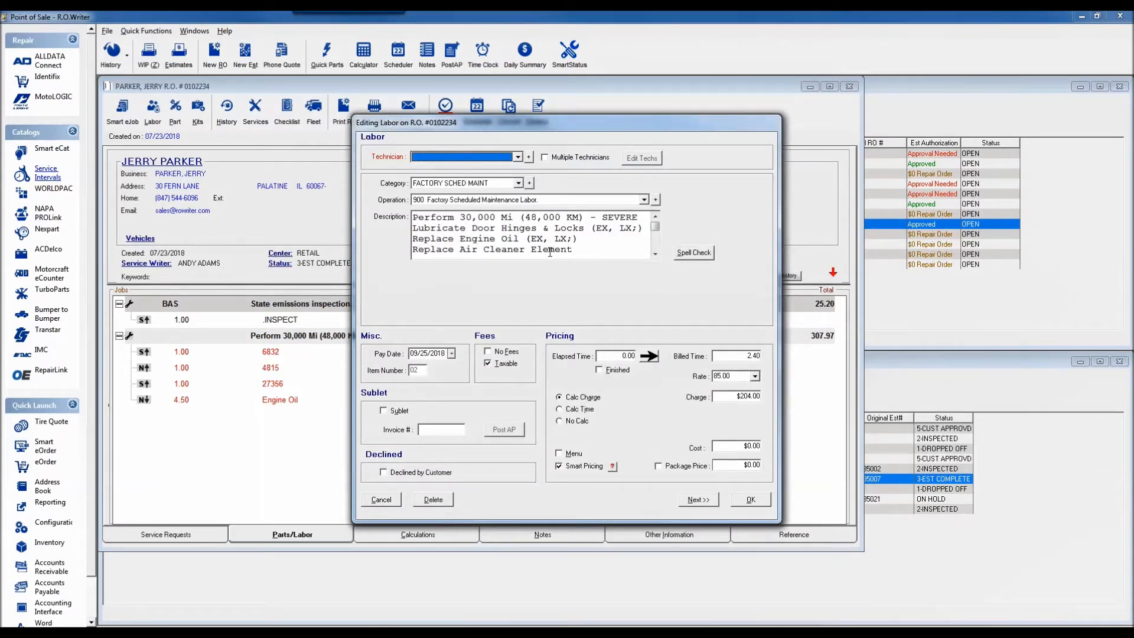
{"action": "left_click", "coordinate": [381, 499]}
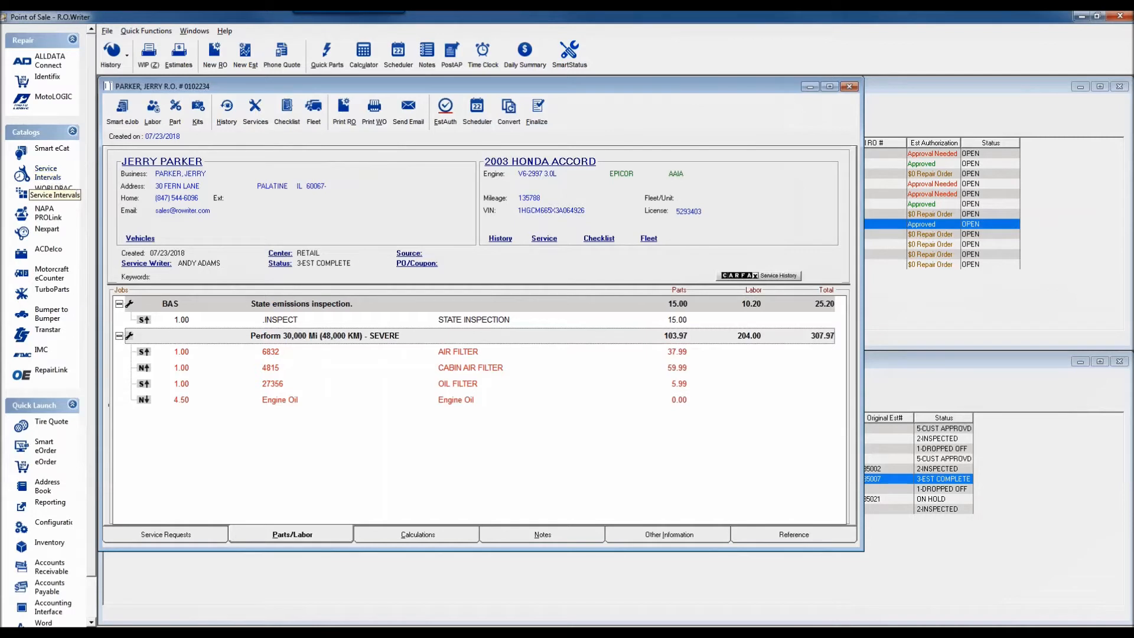
Look up front pads for the Brake - Front Disc job Install Front Disc Brake Pads, answering No to w/FT DISC/RR DRUM, and review NAPA's listings
{"action": "left_click", "coordinate": [126, 114]}
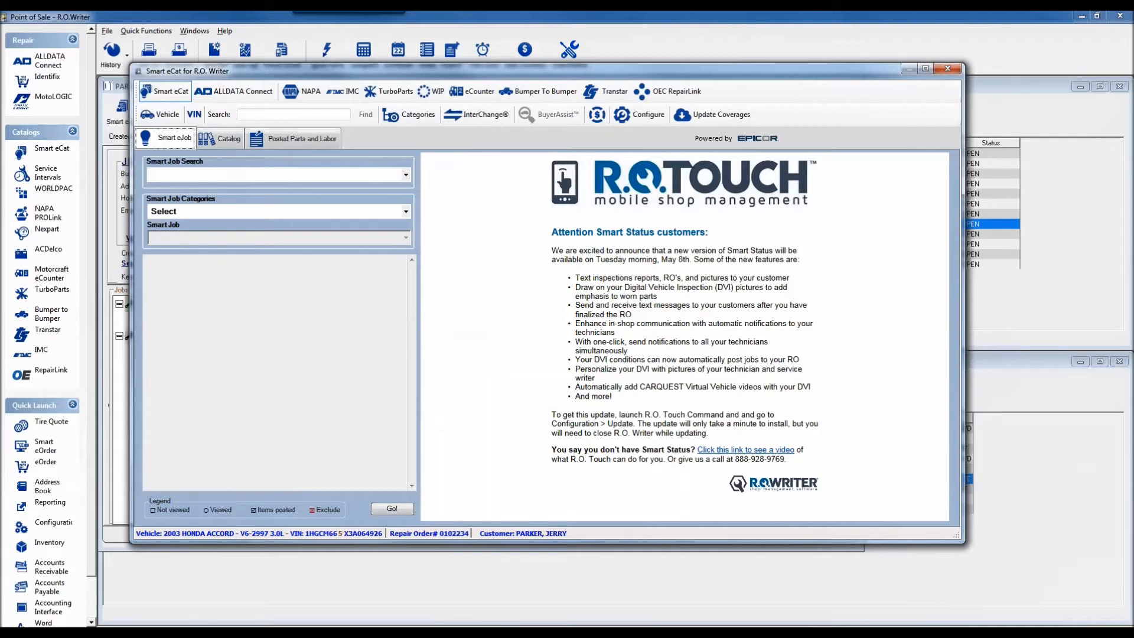
{"action": "left_click", "coordinate": [406, 211]}
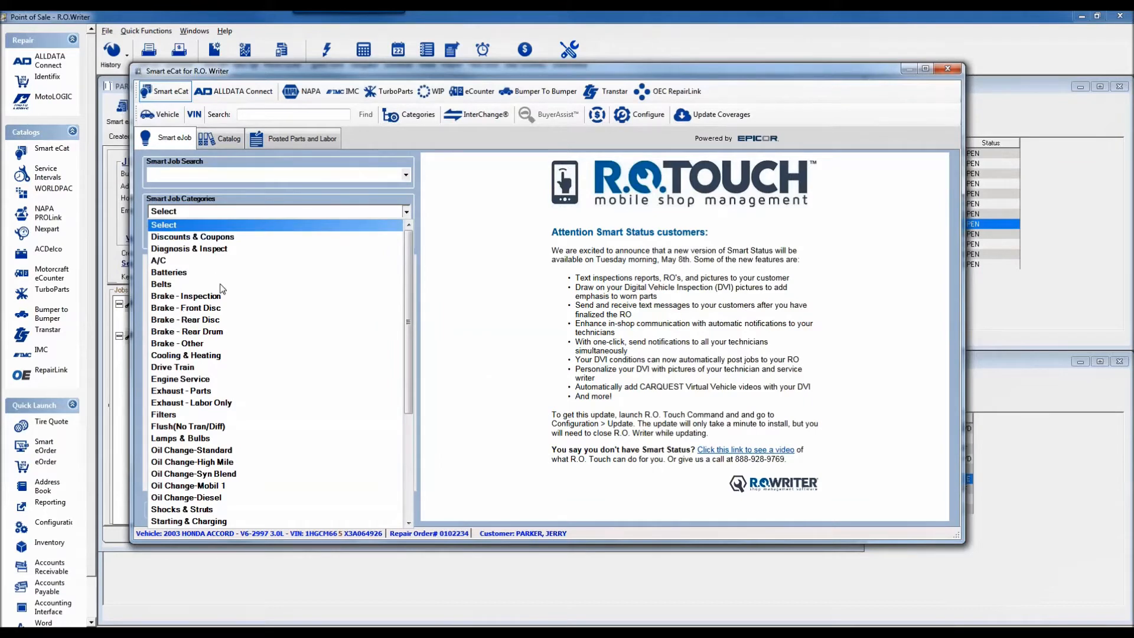
{"action": "left_click", "coordinate": [198, 308]}
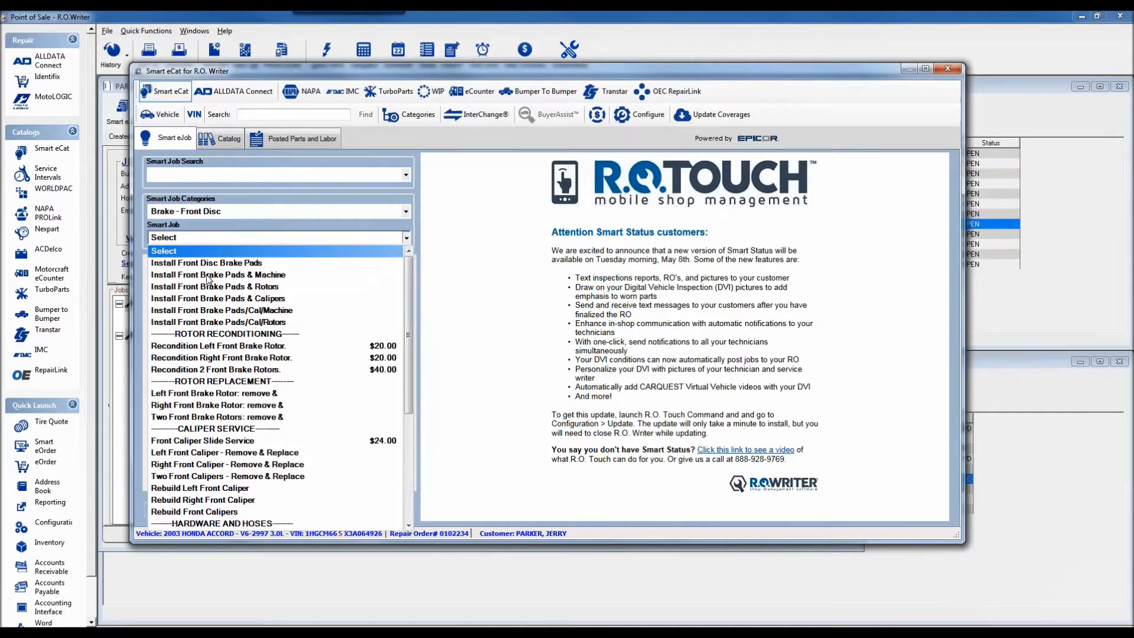
{"action": "left_click", "coordinate": [206, 264]}
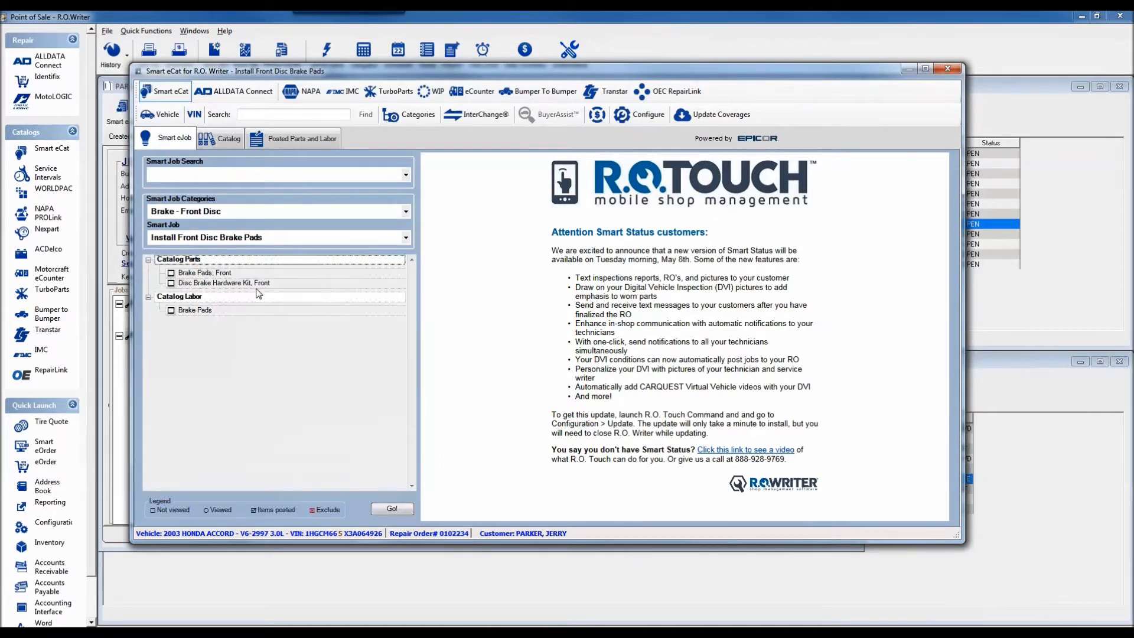
{"action": "left_click", "coordinate": [396, 511]}
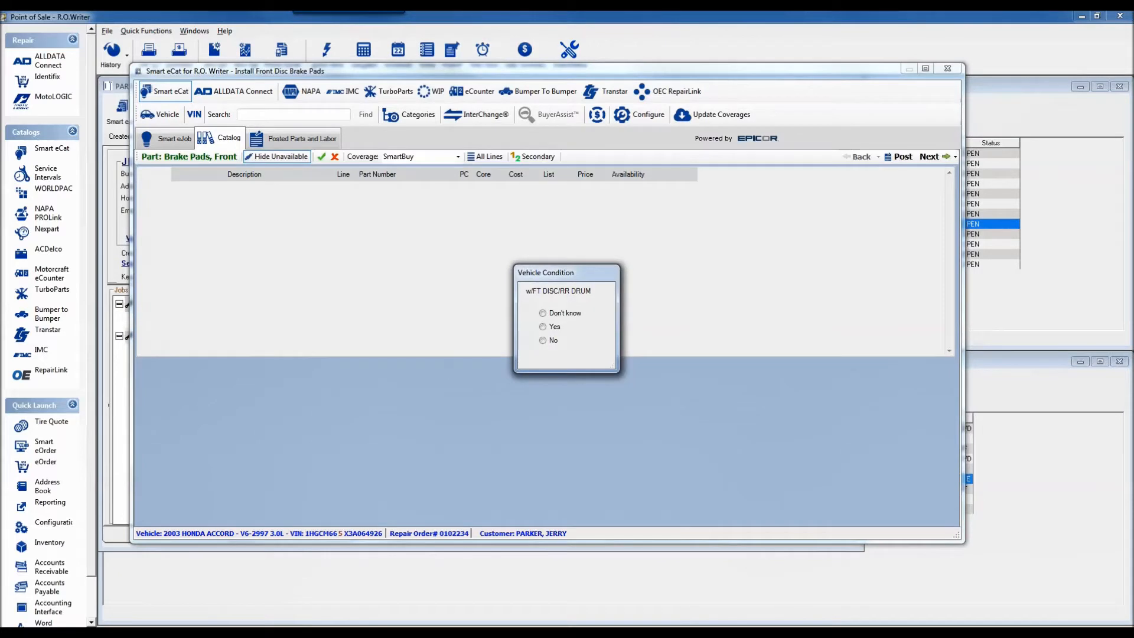
{"action": "left_click", "coordinate": [559, 340]}
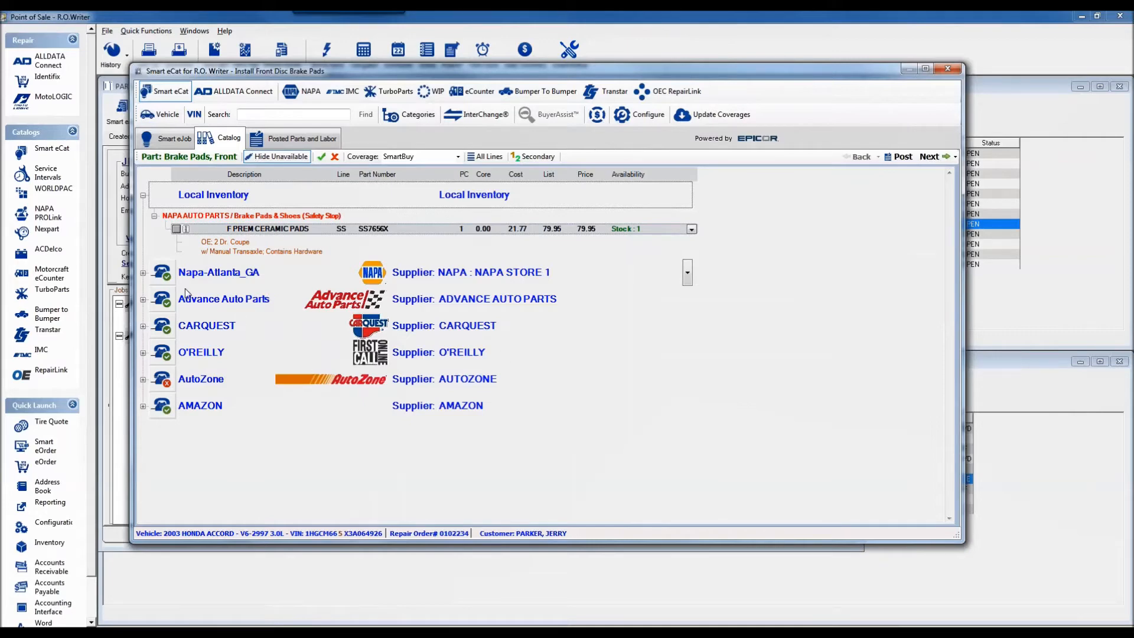
{"action": "left_click", "coordinate": [143, 273]}
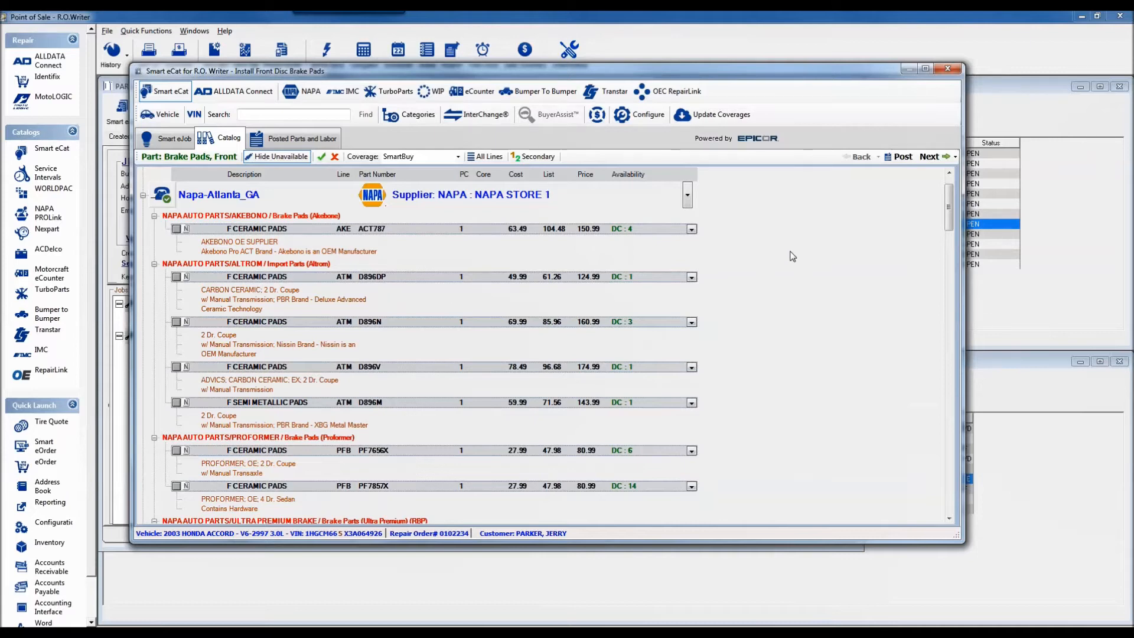
{"action": "left_click", "coordinate": [143, 195]}
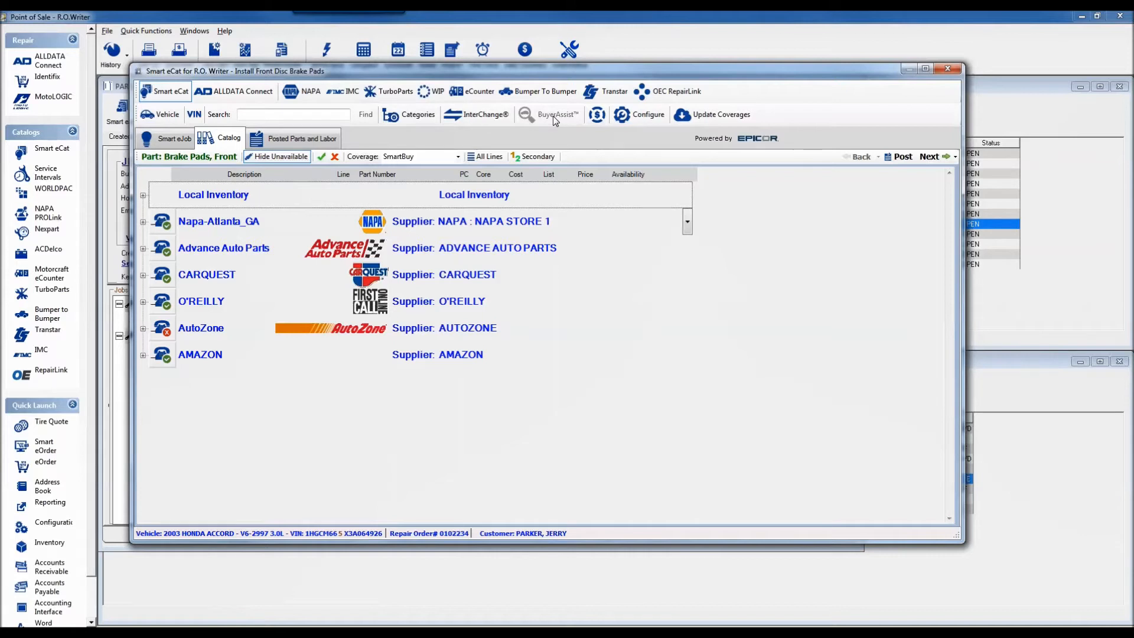
Look up interchange parts for part number s16 with supplier Advance, and examine the Mobil 1 match and the supplier choices
{"action": "left_click", "coordinate": [469, 117]}
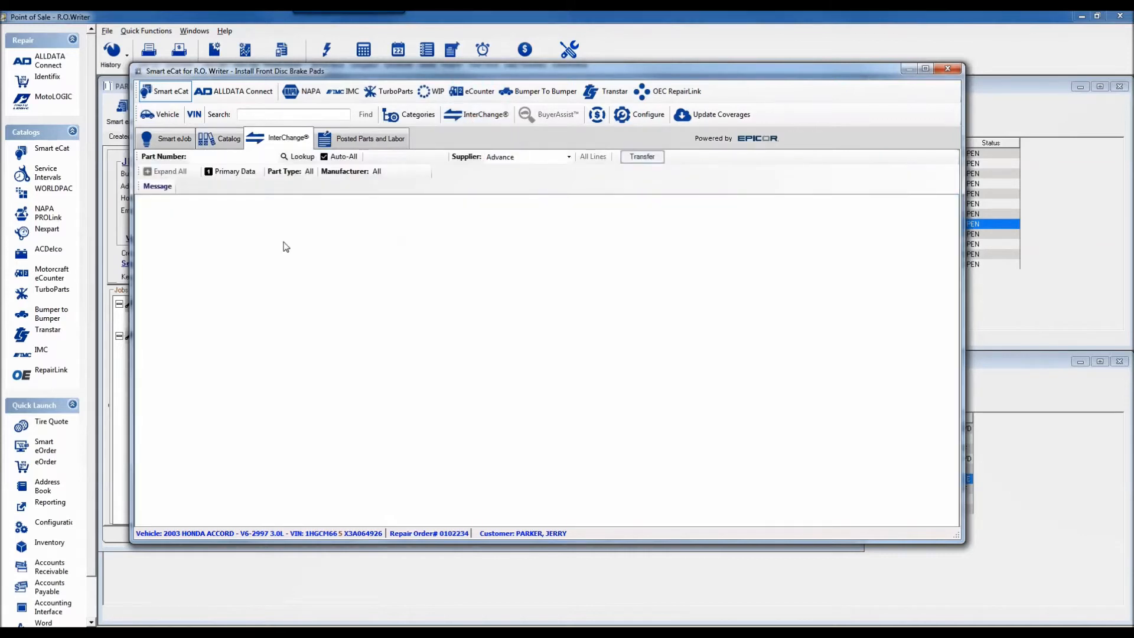
{"action": "left_click", "coordinate": [203, 158]}
{"action": "type", "text": "s16"}
{"action": "left_click", "coordinate": [298, 156]}
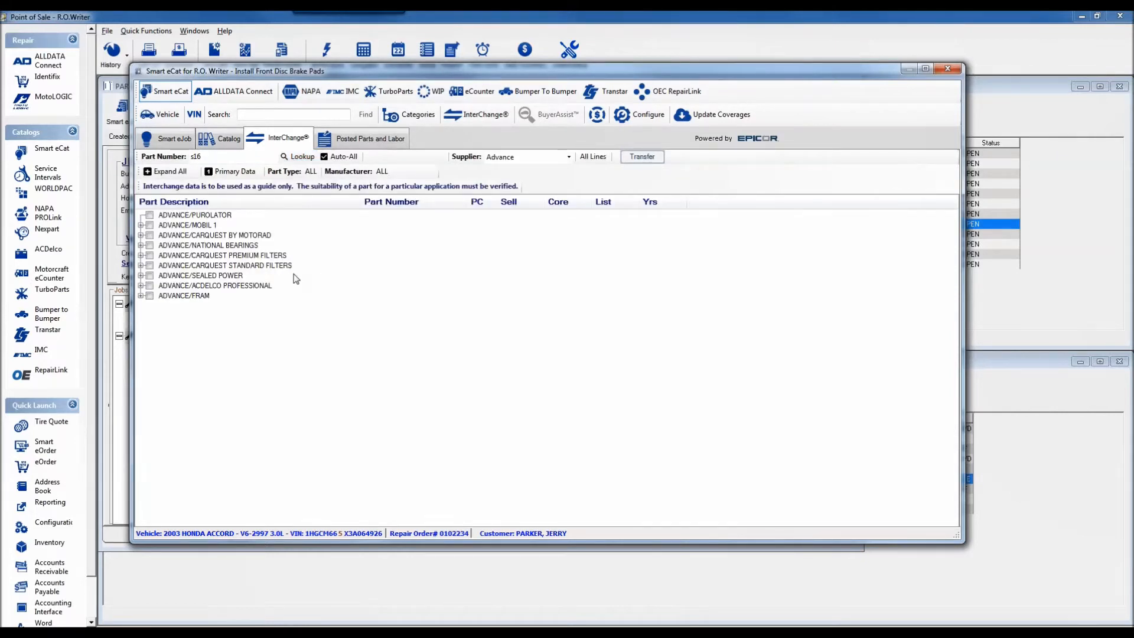
{"action": "left_click", "coordinate": [141, 226]}
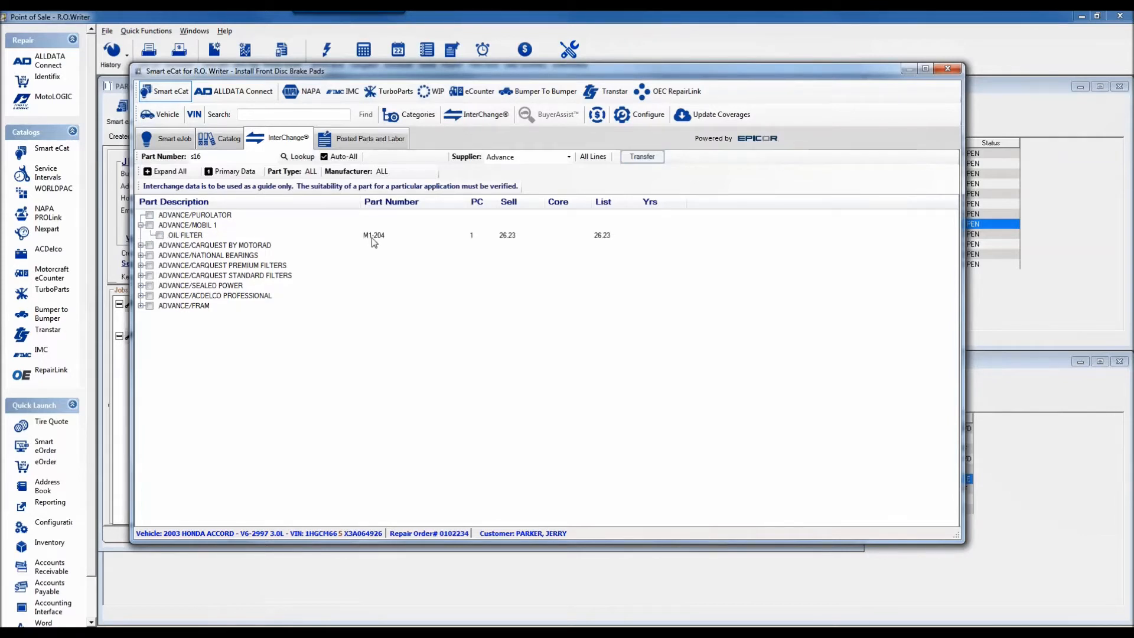
{"action": "double_click", "coordinate": [212, 156]}
{"action": "left_click", "coordinate": [569, 157]}
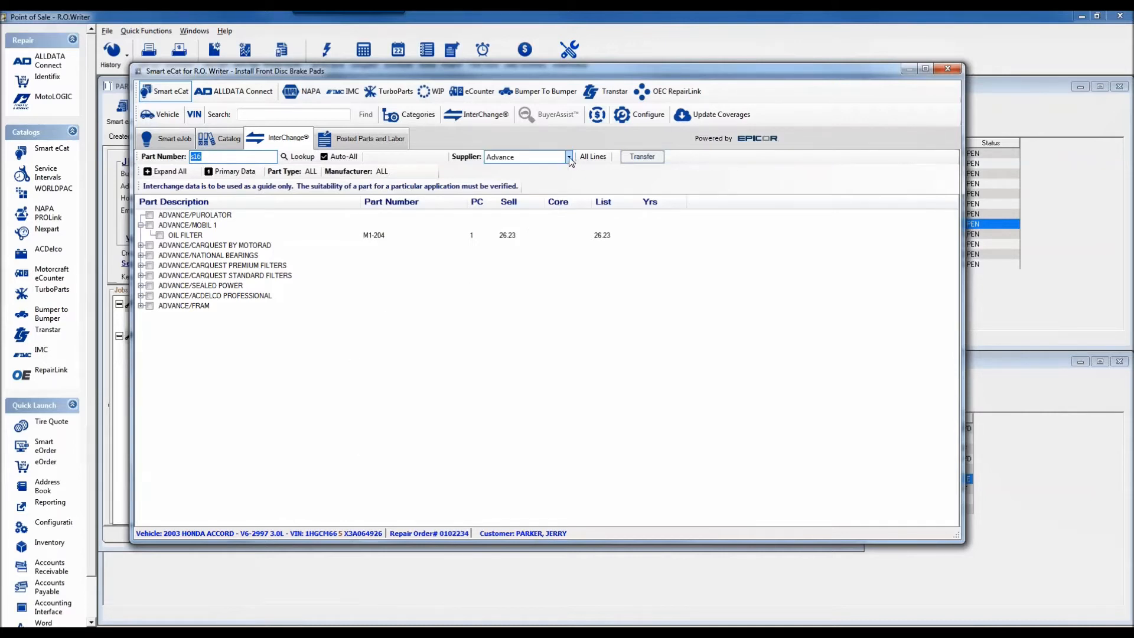
{"action": "left_click", "coordinate": [669, 178]}
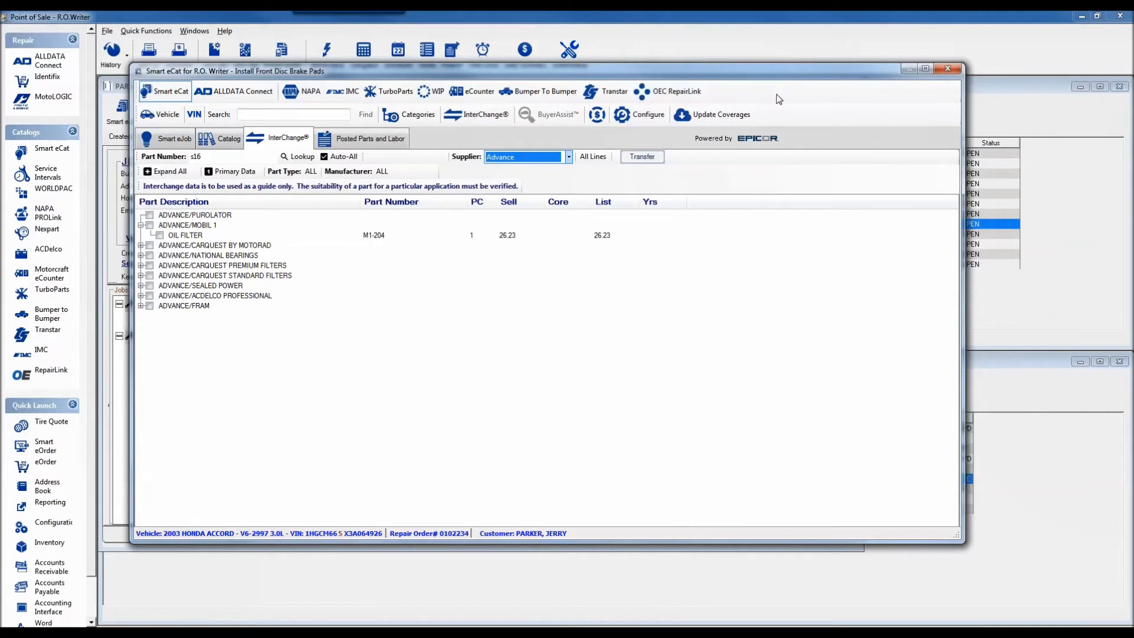
View the suppliers' catalog coverage update list, and close the catalog to return to the repair order
{"action": "left_click", "coordinate": [706, 115]}
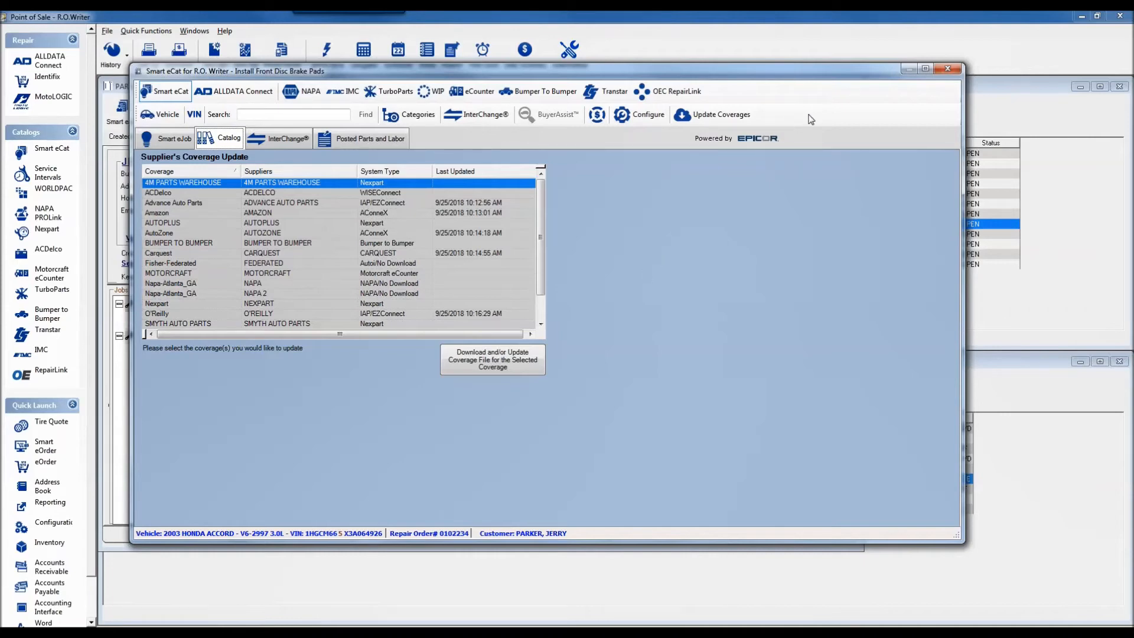
{"action": "left_click", "coordinate": [947, 70]}
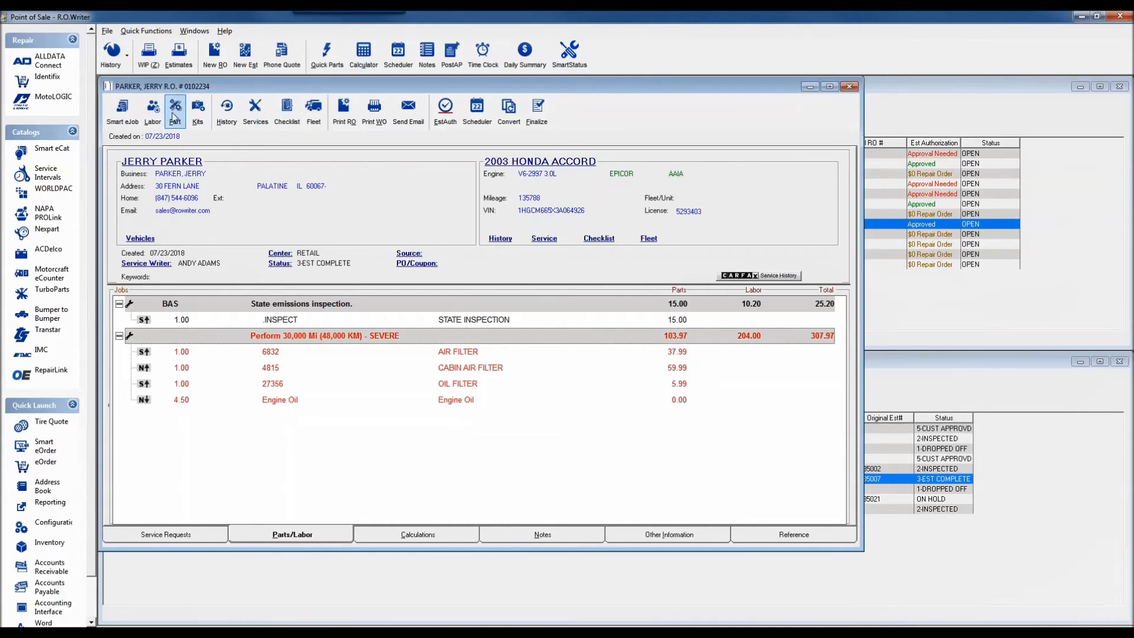
Add a labor line to the repair order with category STARTING & CHARGING and operation 140 Install Battery
{"action": "left_click", "coordinate": [155, 110]}
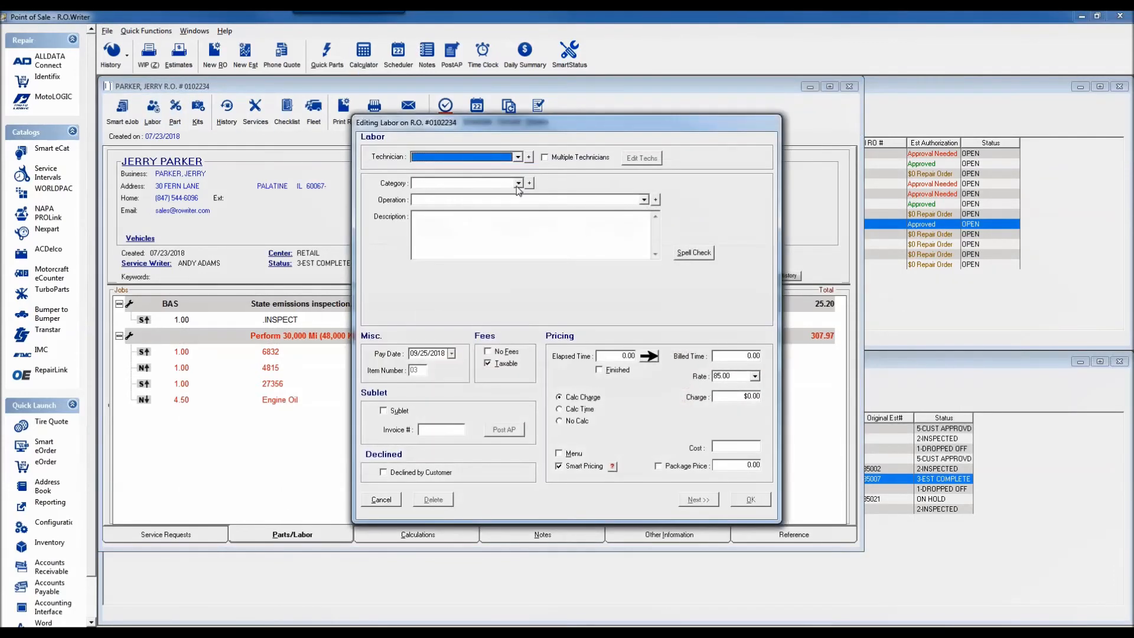
{"action": "left_click", "coordinate": [517, 183]}
{"action": "scroll", "coordinate": [511, 237], "scroll_direction": "down", "scroll_amount": 3}
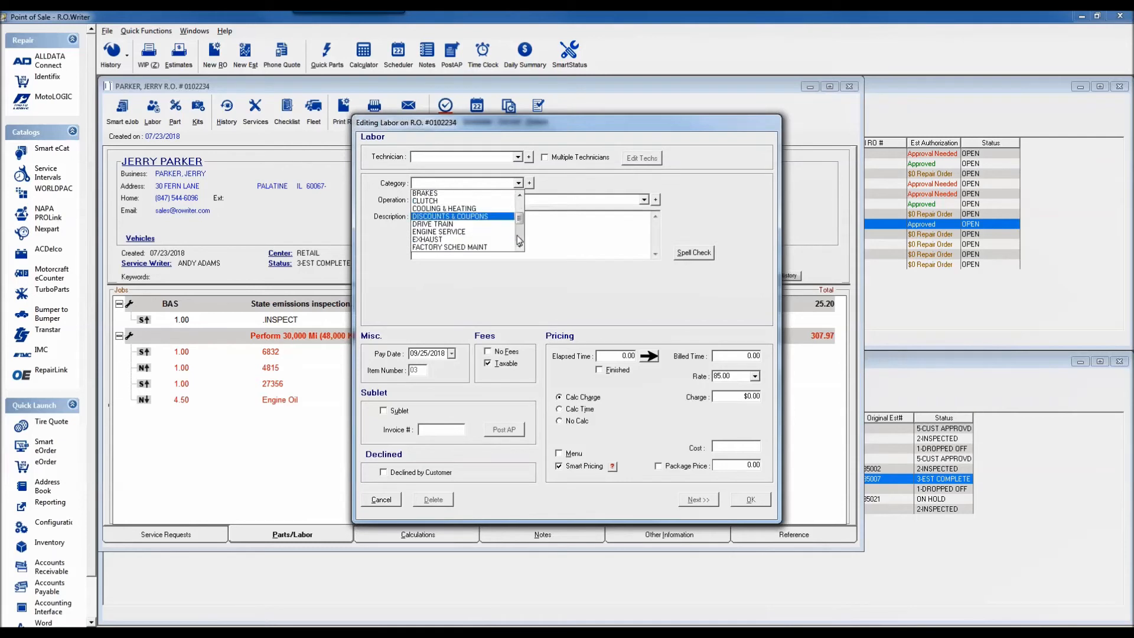
{"action": "scroll", "coordinate": [519, 241], "scroll_direction": "down", "scroll_amount": 3}
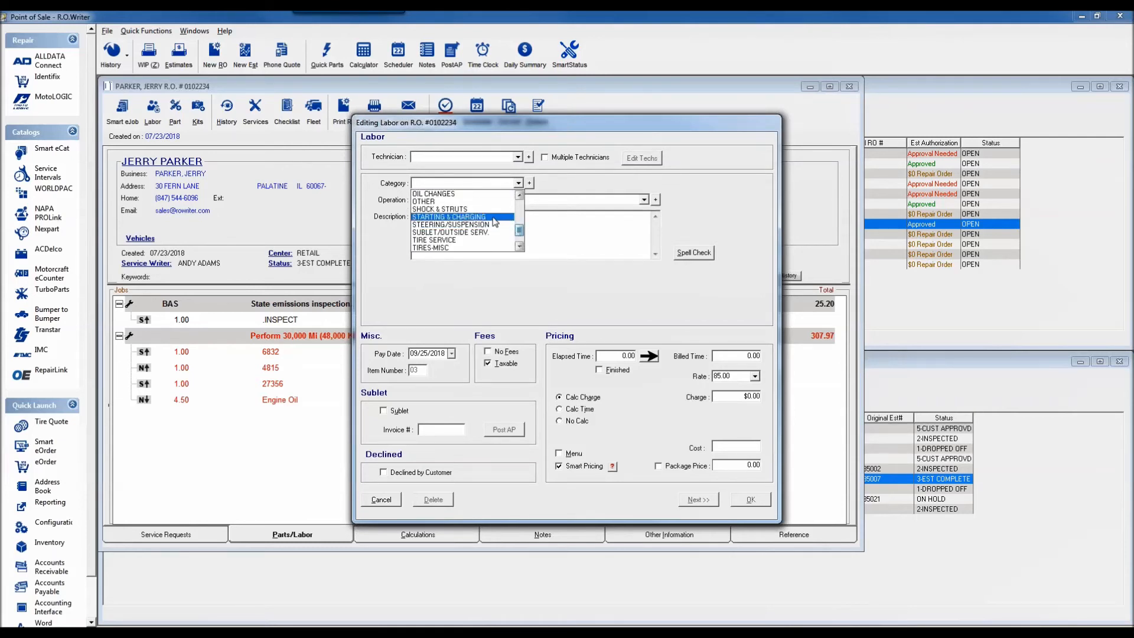
{"action": "left_click", "coordinate": [496, 221]}
{"action": "left_click", "coordinate": [501, 200]}
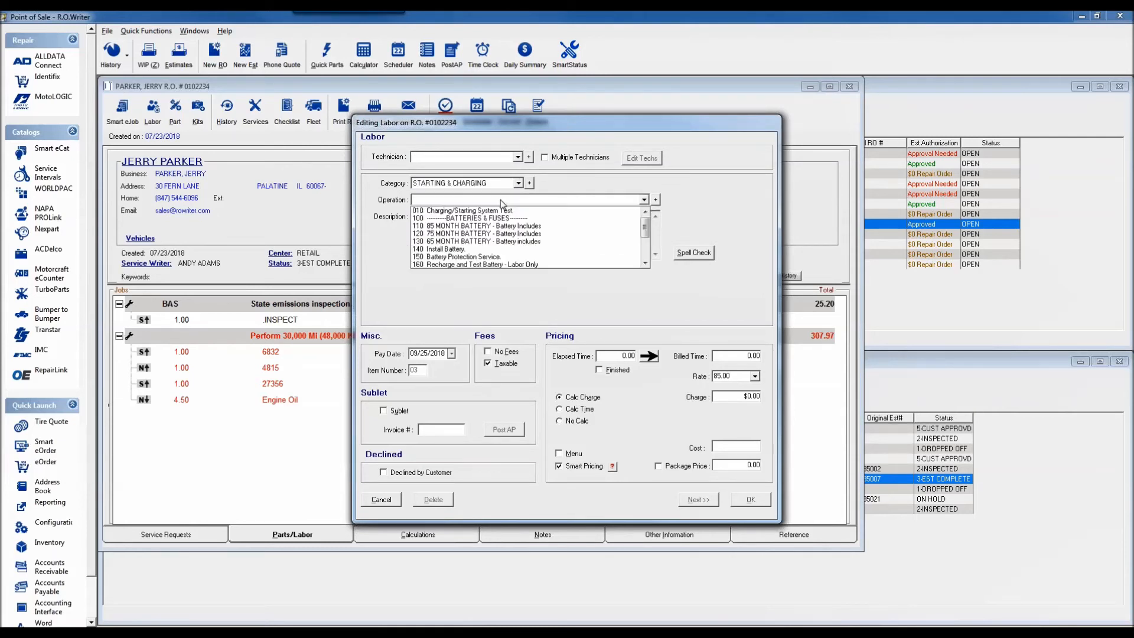
{"action": "left_click", "coordinate": [452, 249]}
{"action": "left_click", "coordinate": [752, 500]}
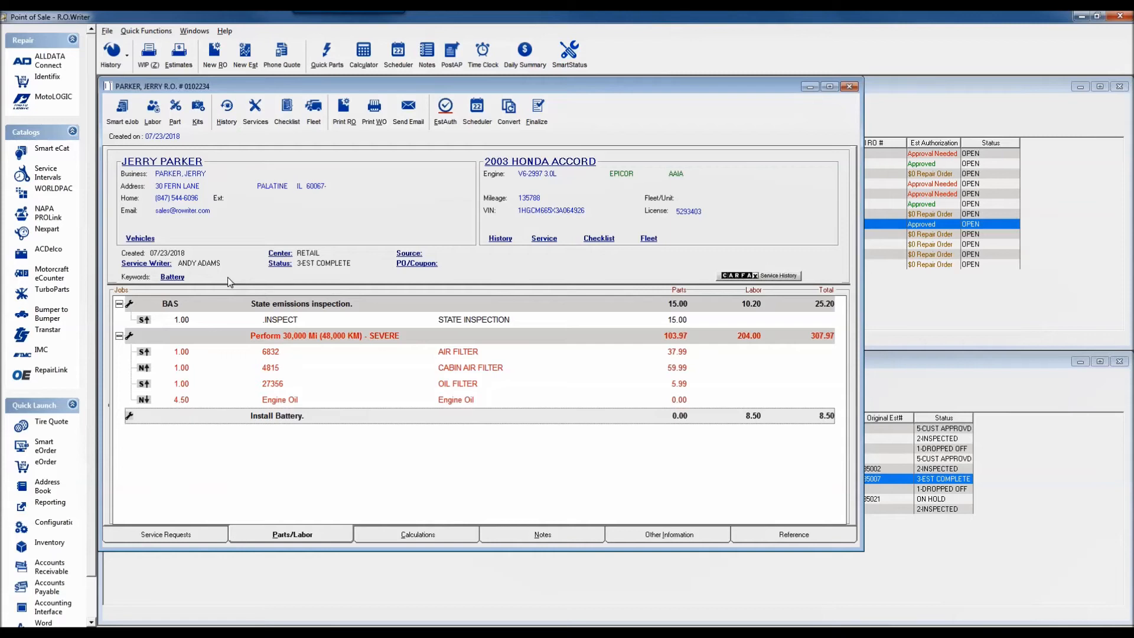
Look up batteries using the Install Battery job's Battery keyword, and select NAPA battery 6526R
{"action": "left_click", "coordinate": [321, 385]}
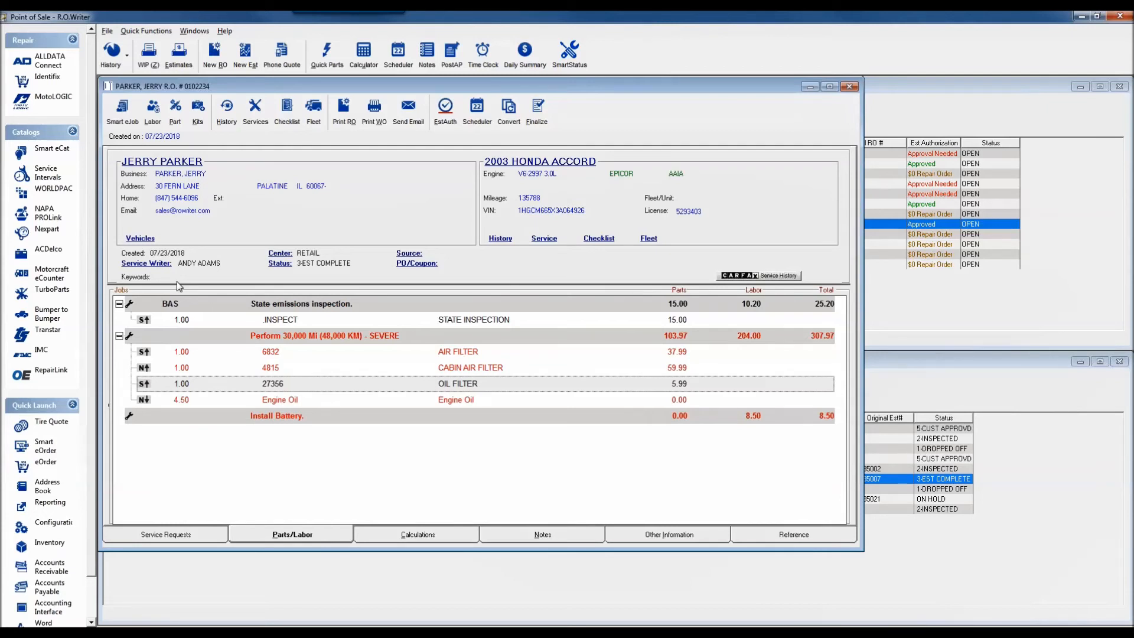
{"action": "left_click", "coordinate": [307, 419]}
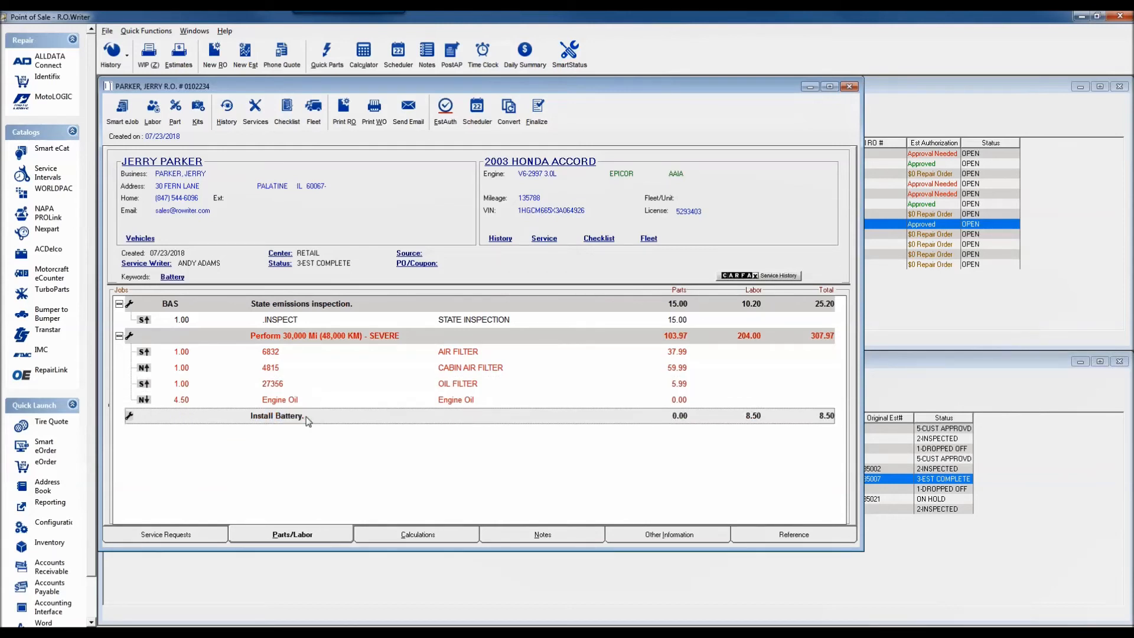
{"action": "left_click", "coordinate": [169, 276]}
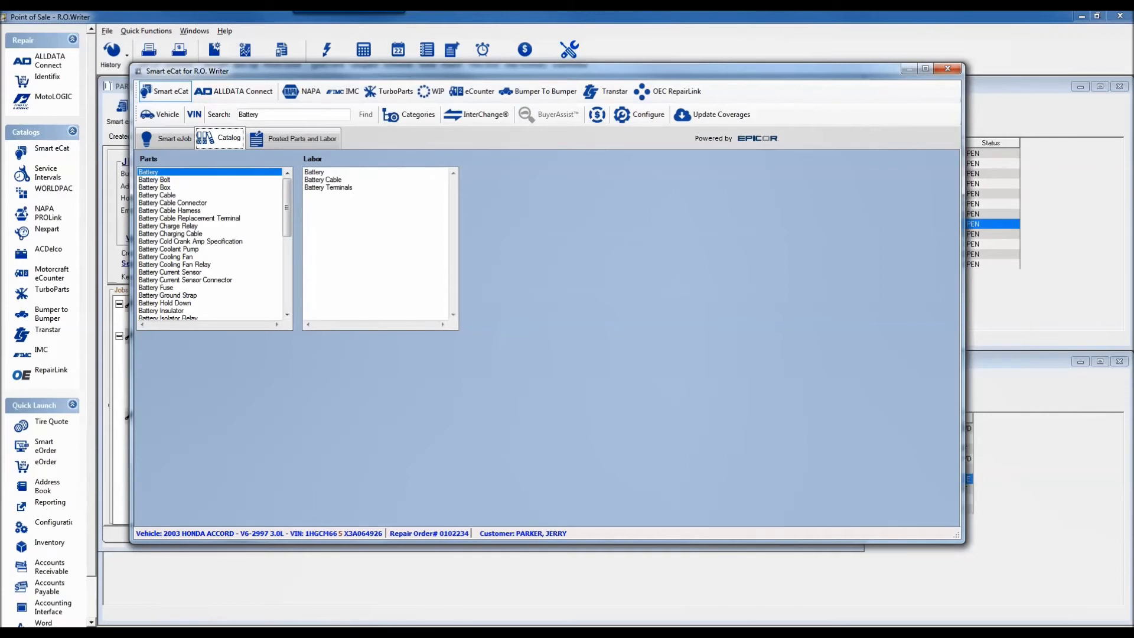
{"action": "double_click", "coordinate": [168, 172]}
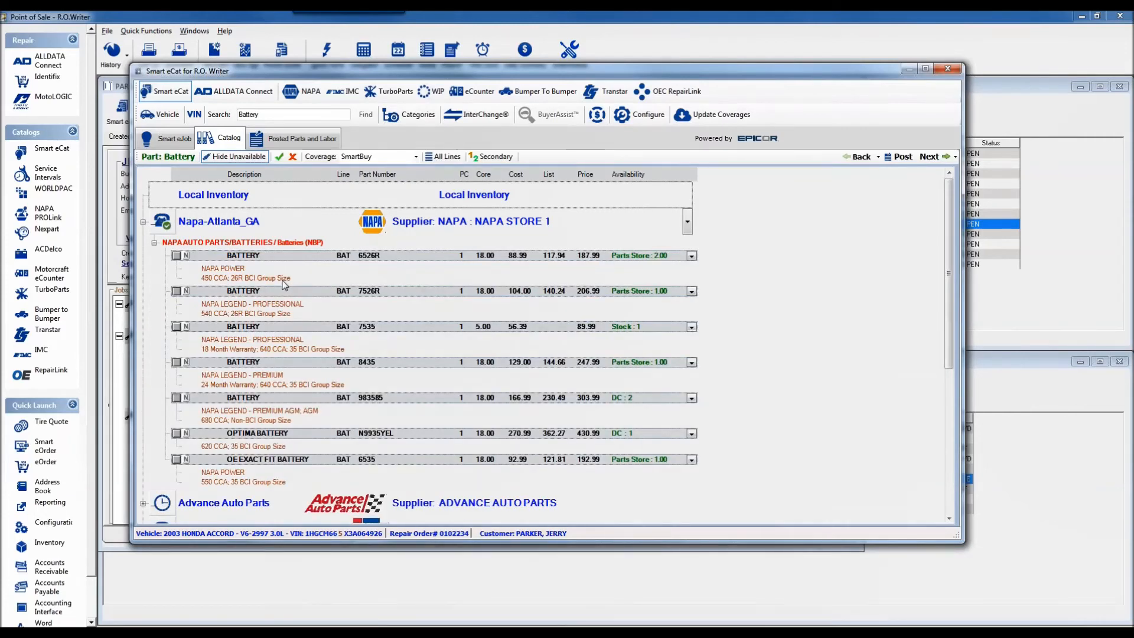
{"action": "left_click", "coordinate": [176, 256]}
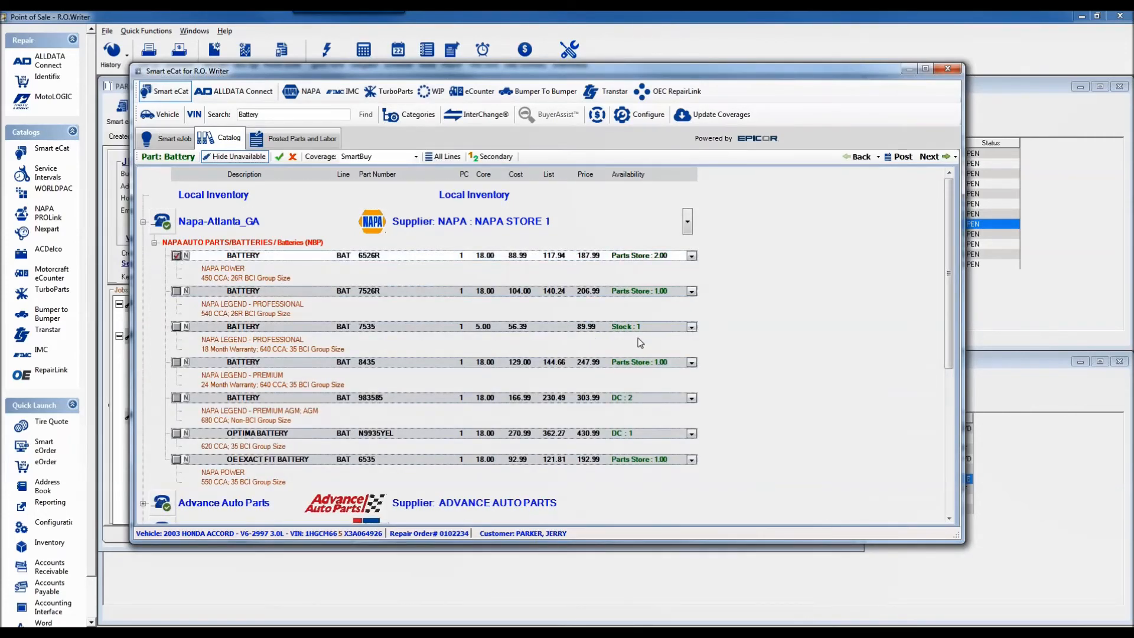
{"action": "left_click", "coordinate": [930, 157]}
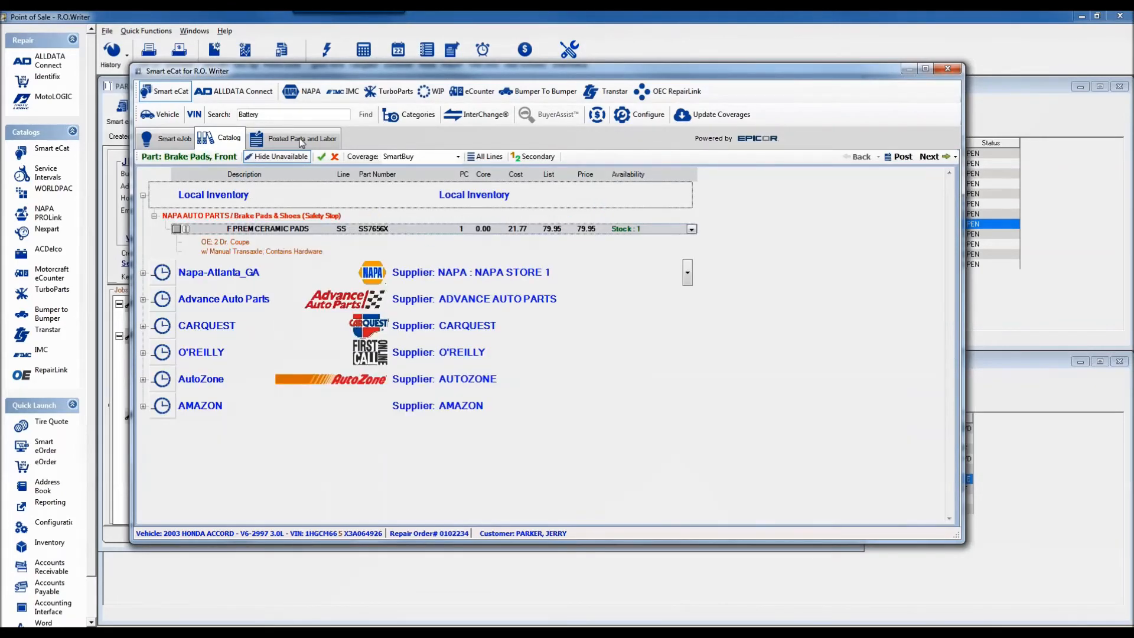
Post battery 6526R to the existing Install Battery job and return to the repair order
{"action": "left_click", "coordinate": [301, 141]}
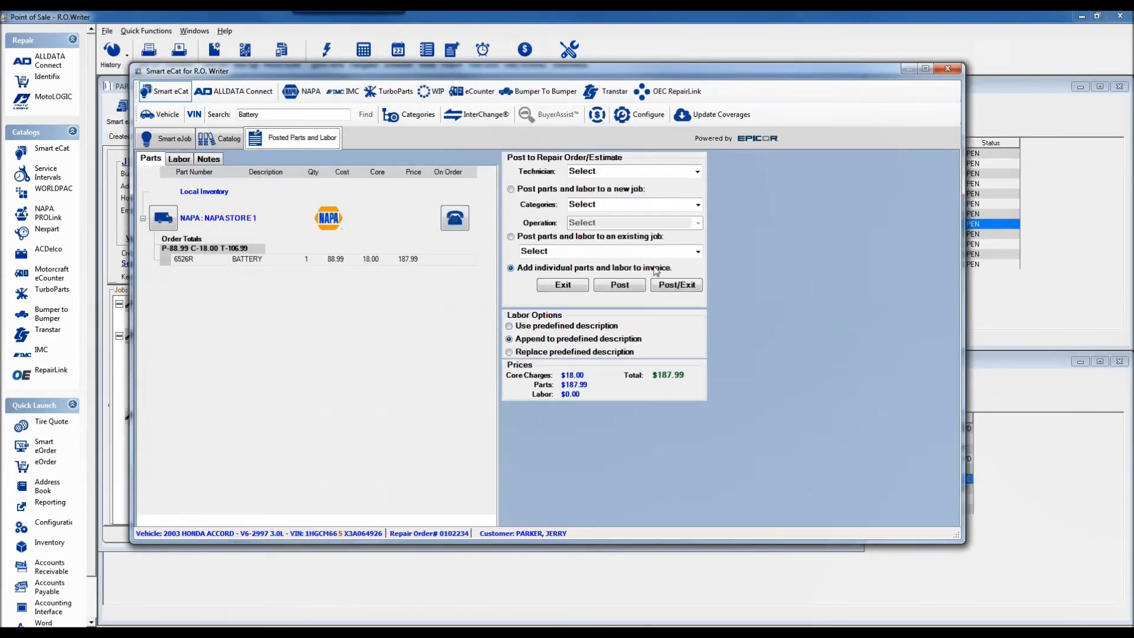
{"action": "left_click", "coordinate": [703, 254]}
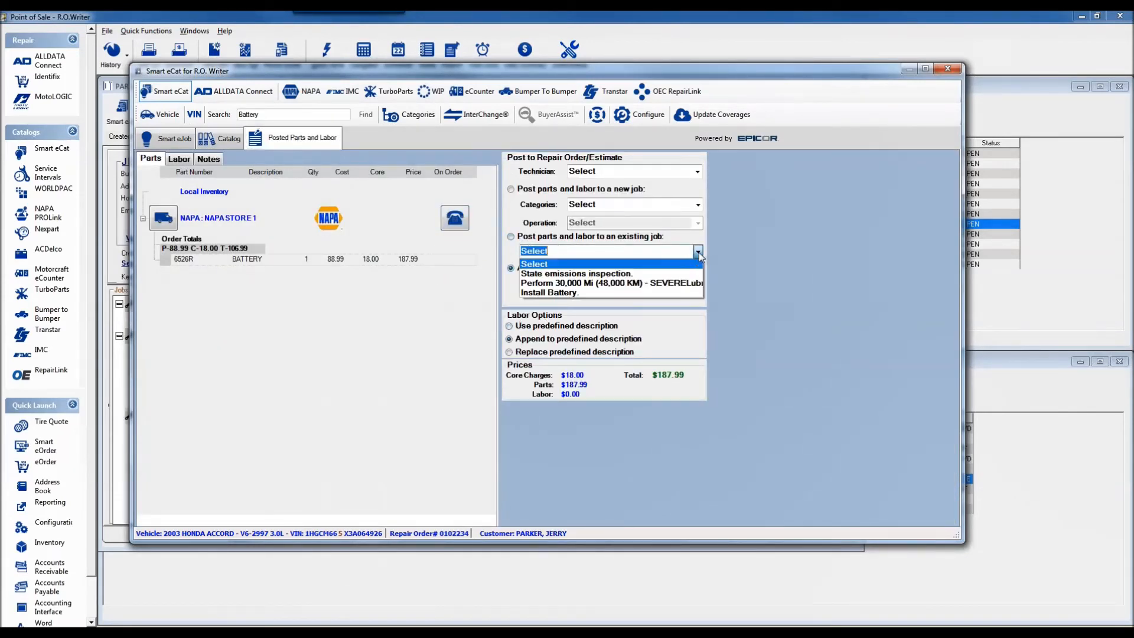
{"action": "left_click", "coordinate": [588, 301]}
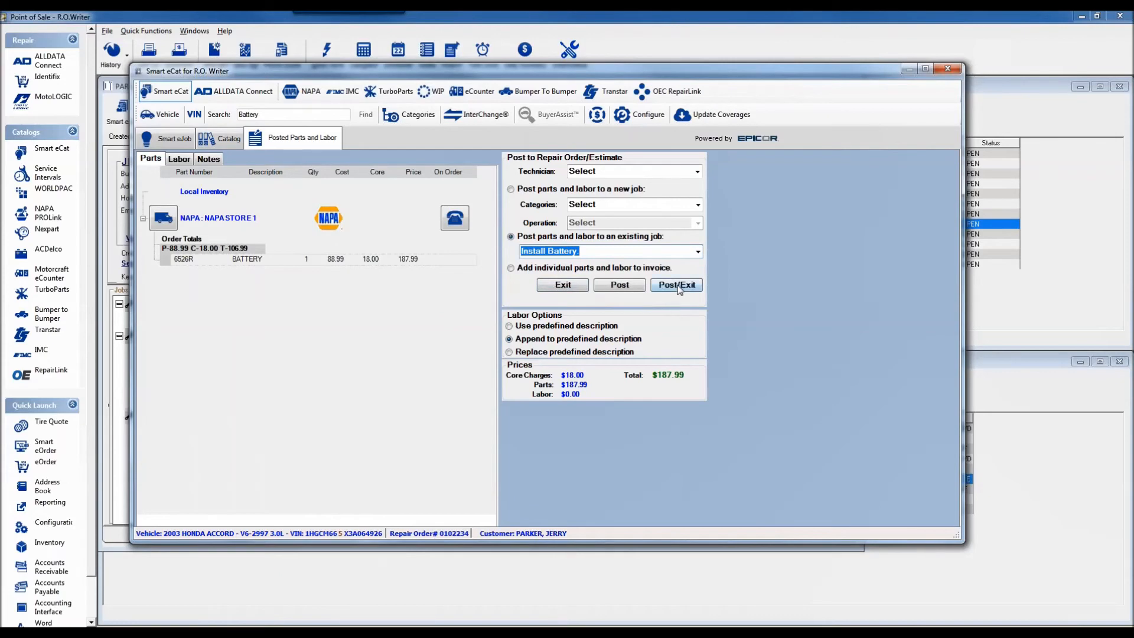
{"action": "left_click", "coordinate": [678, 287]}
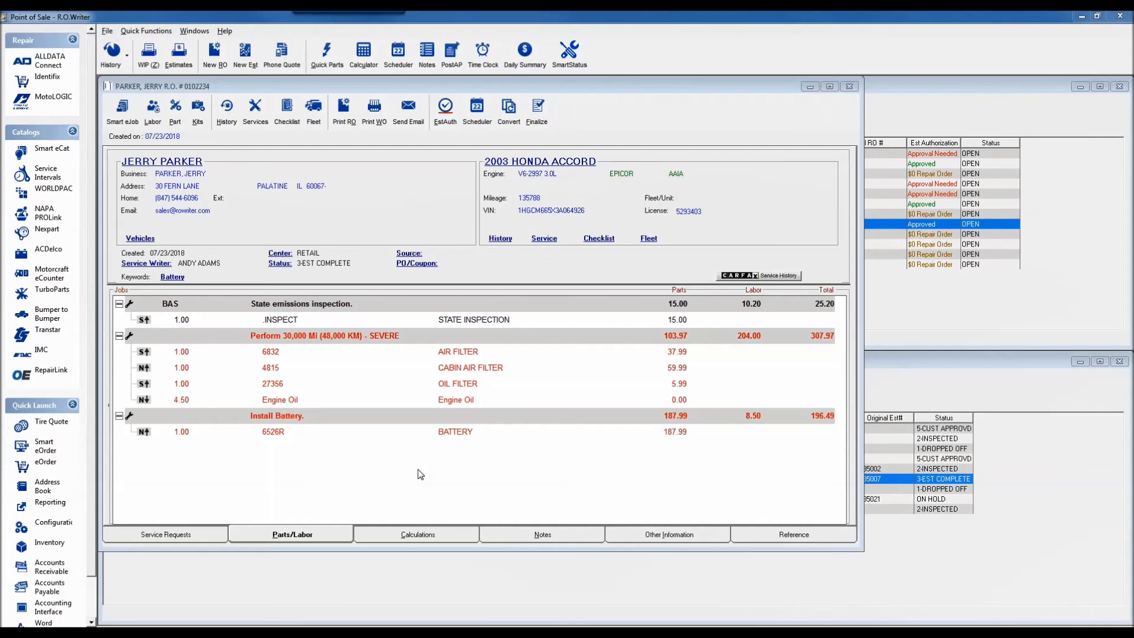
Start a tire quote for the 2003 Honda Accord with tire size P195/65R15-89H, and view the CT and ATD supplier results
{"action": "left_click", "coordinate": [50, 423]}
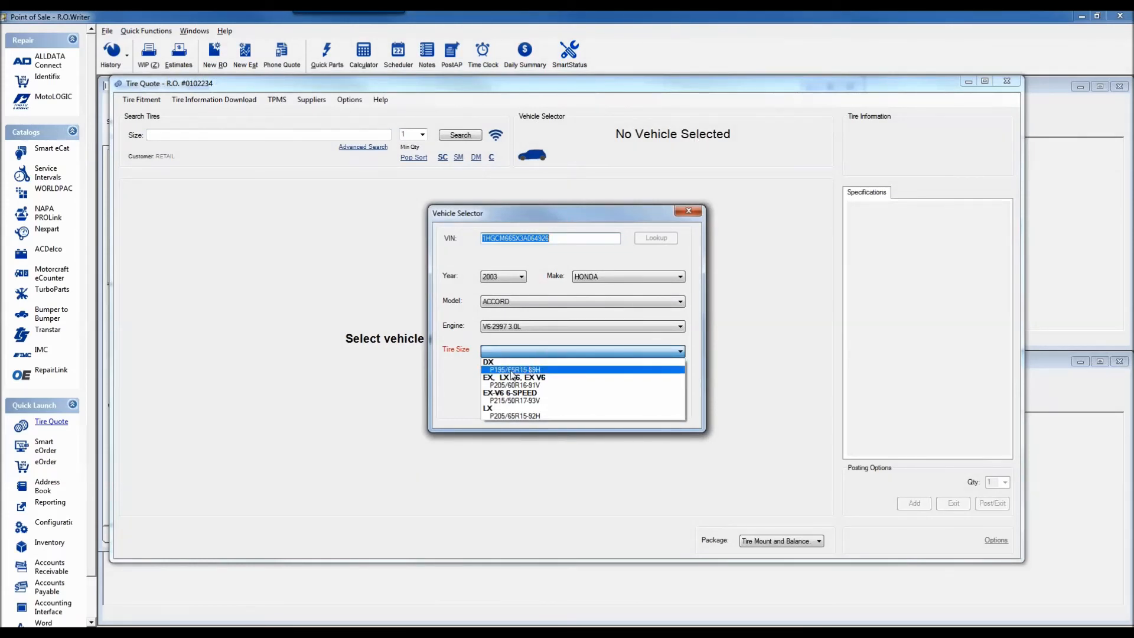
{"action": "left_click", "coordinate": [512, 375]}
{"action": "left_click", "coordinate": [662, 405]}
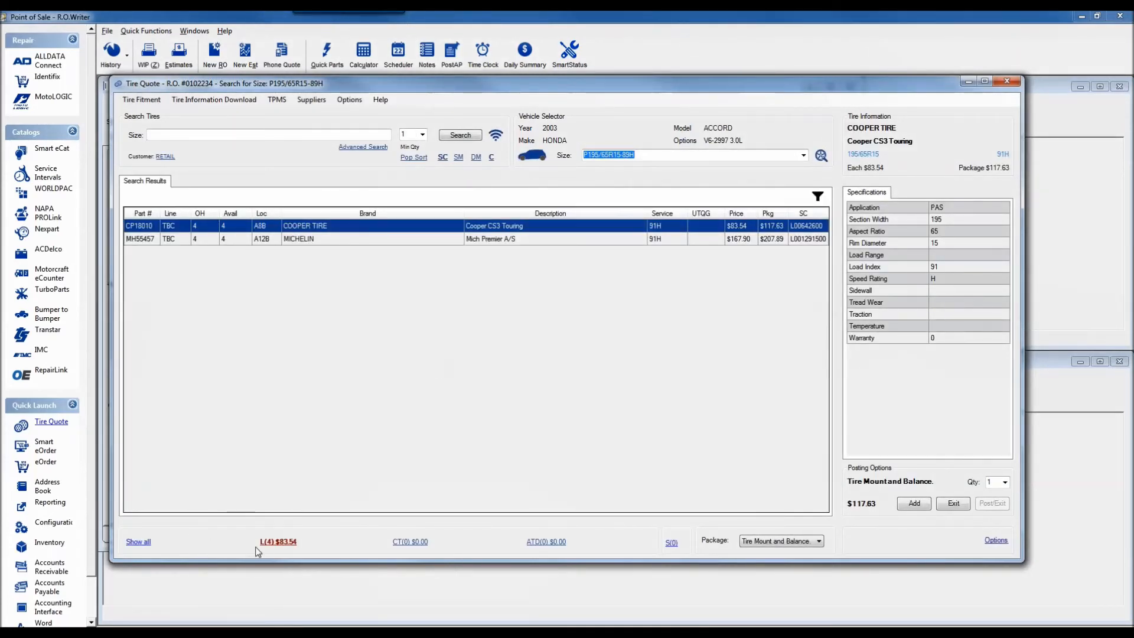
{"action": "left_click", "coordinate": [410, 542]}
{"action": "left_click", "coordinate": [545, 543]}
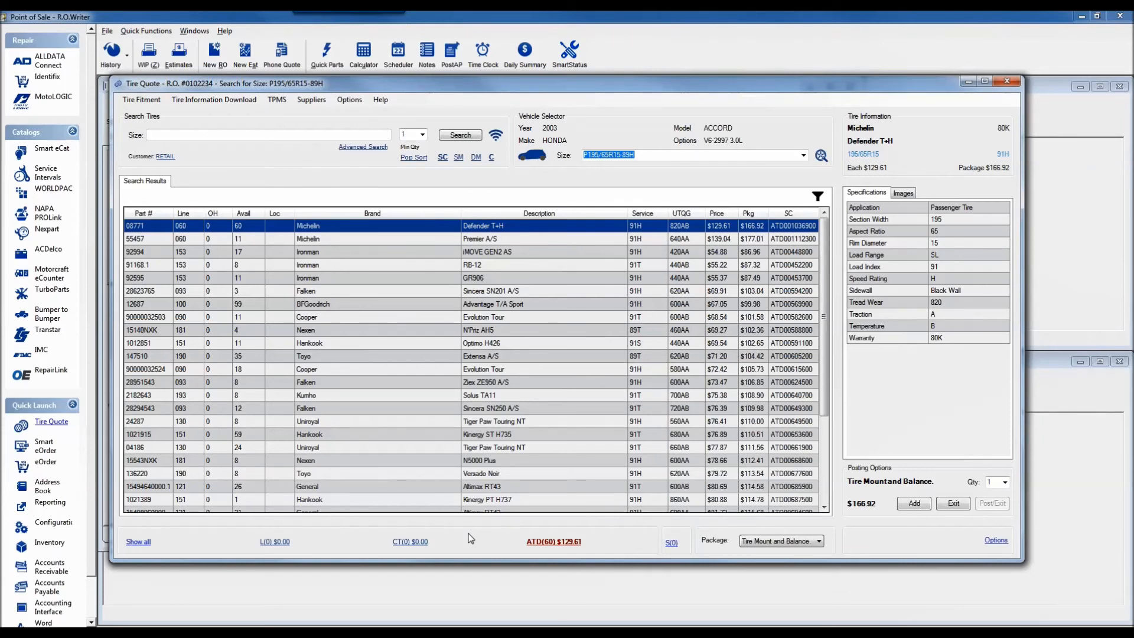
Set the tire result filters to load index 91 and load range SL
{"action": "left_click", "coordinate": [819, 199]}
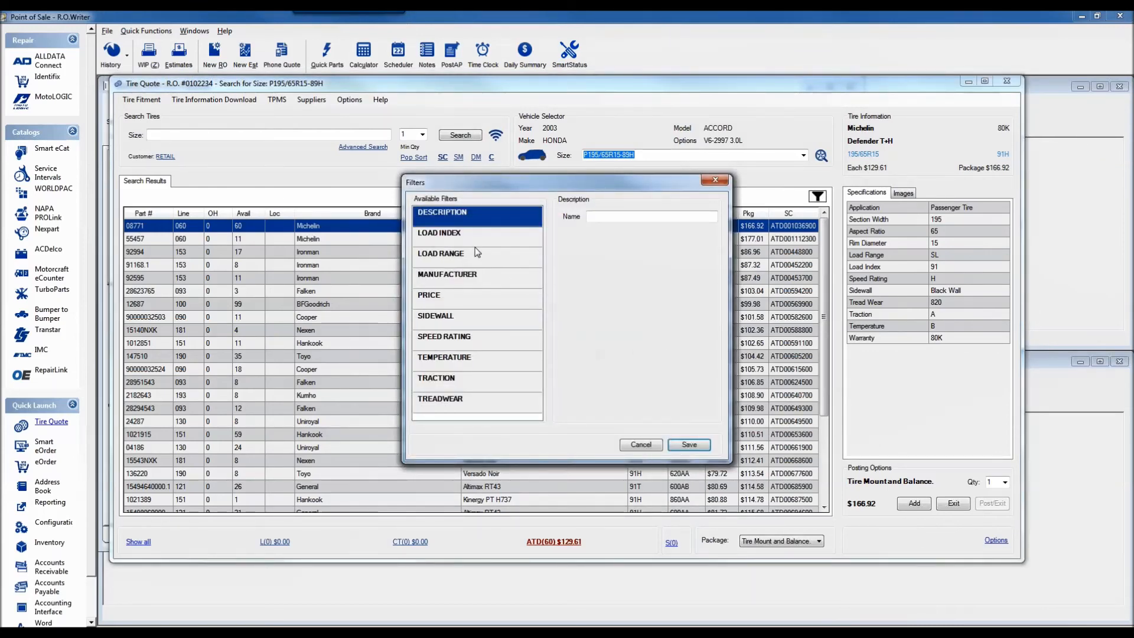
{"action": "left_click", "coordinate": [455, 238]}
{"action": "left_click", "coordinate": [562, 219]}
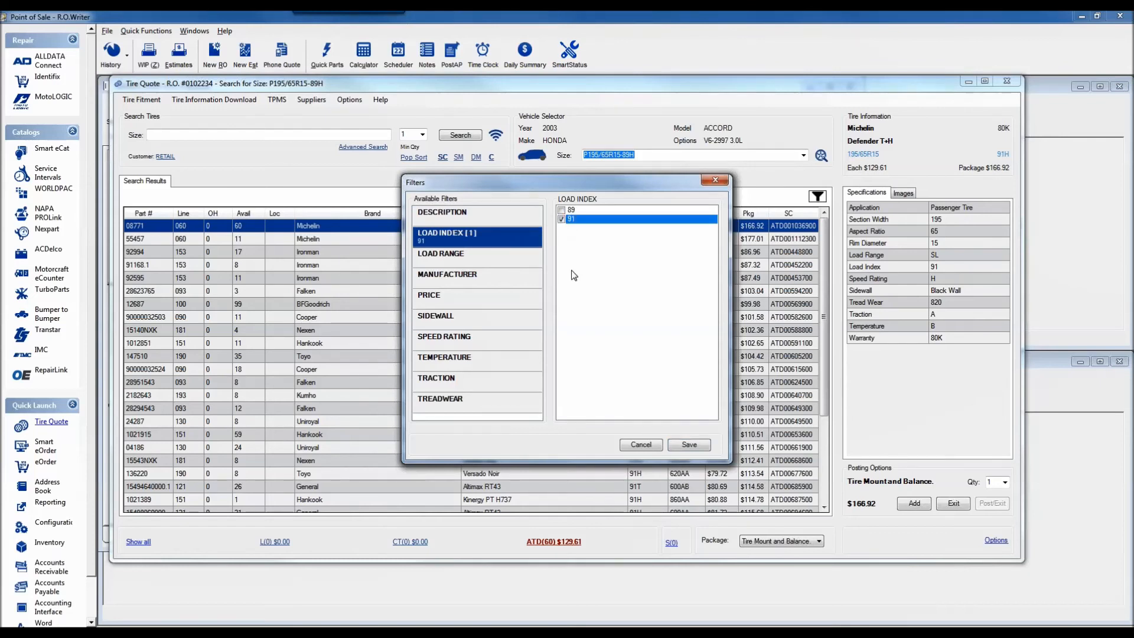
{"action": "left_click", "coordinate": [496, 256]}
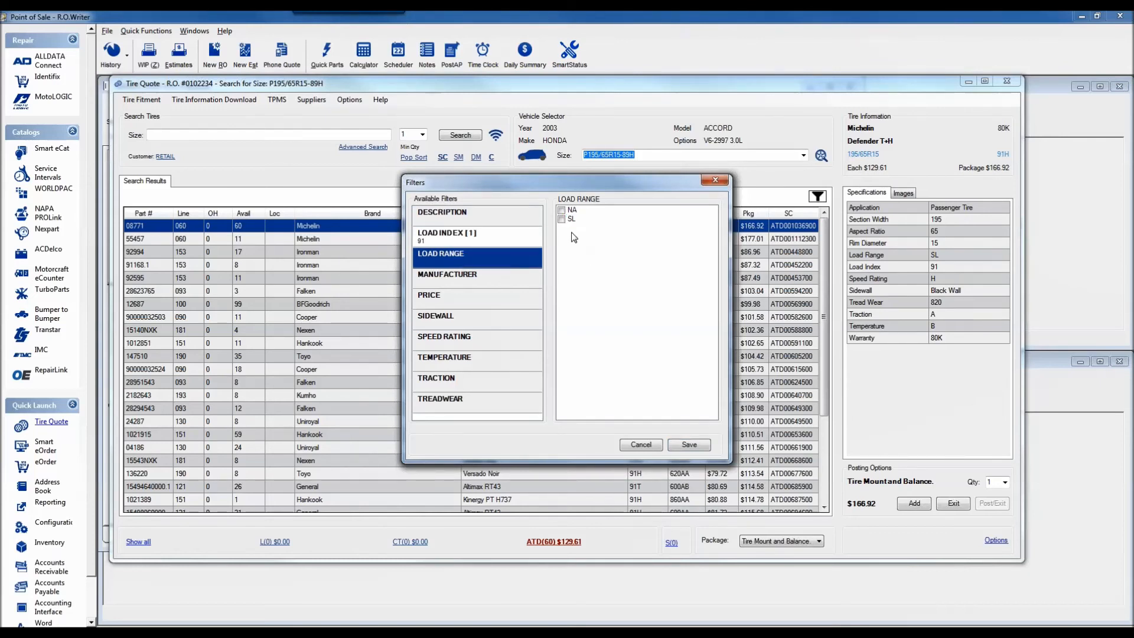
{"action": "left_click", "coordinate": [562, 219]}
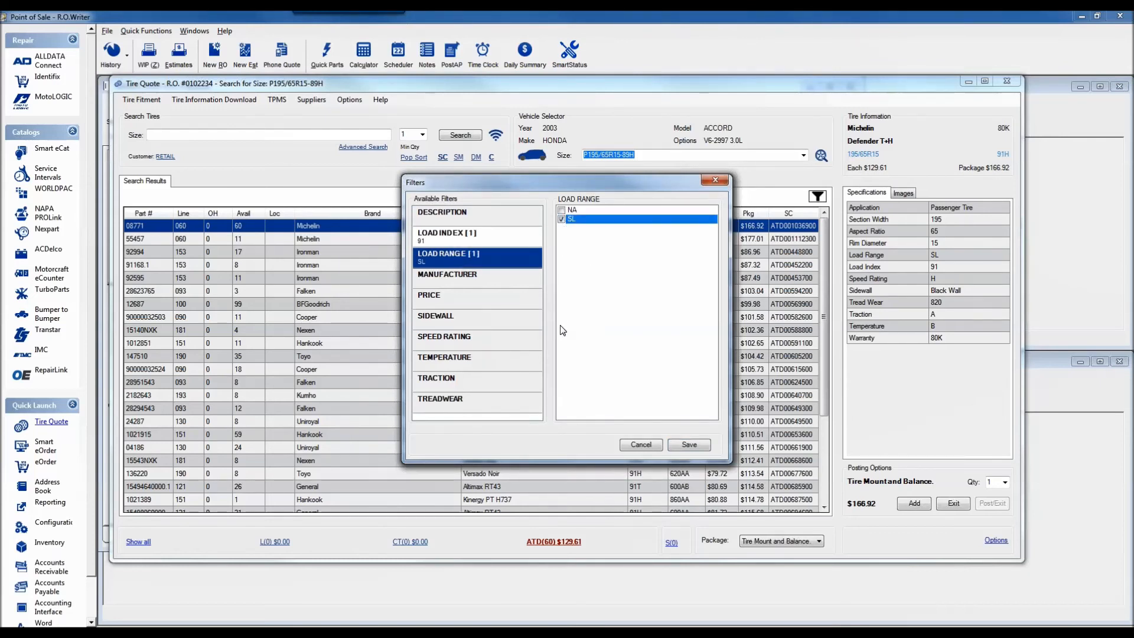
Filter the tires by manufacturers Cooper, General, Goodyear, Michelin and Toyo, apply the filters, and remove the load range filter from the results
{"action": "left_click", "coordinate": [496, 276]}
{"action": "left_click", "coordinate": [566, 237]}
{"action": "left_click", "coordinate": [565, 255]}
{"action": "left_click", "coordinate": [564, 265]}
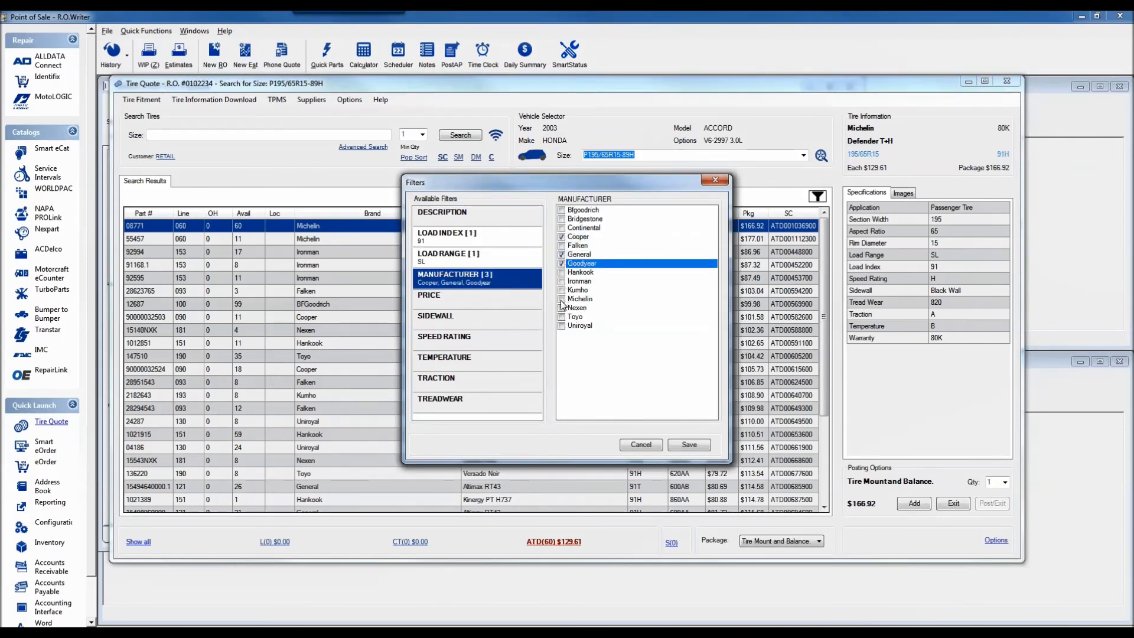
{"action": "left_click", "coordinate": [563, 300]}
{"action": "left_click", "coordinate": [562, 317]}
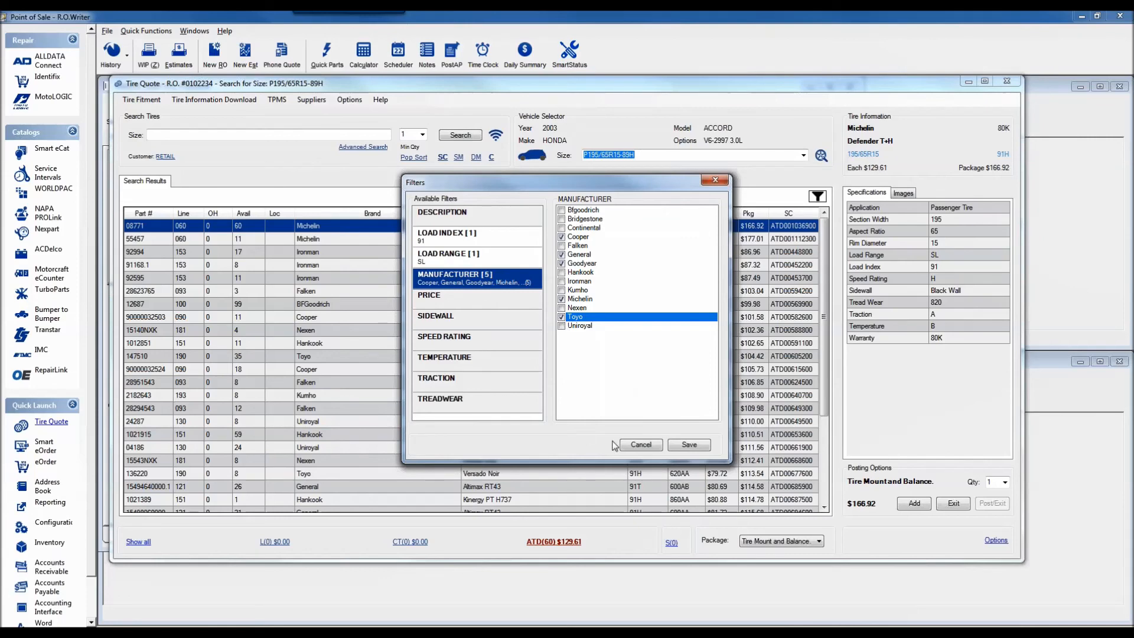
{"action": "left_click", "coordinate": [690, 445]}
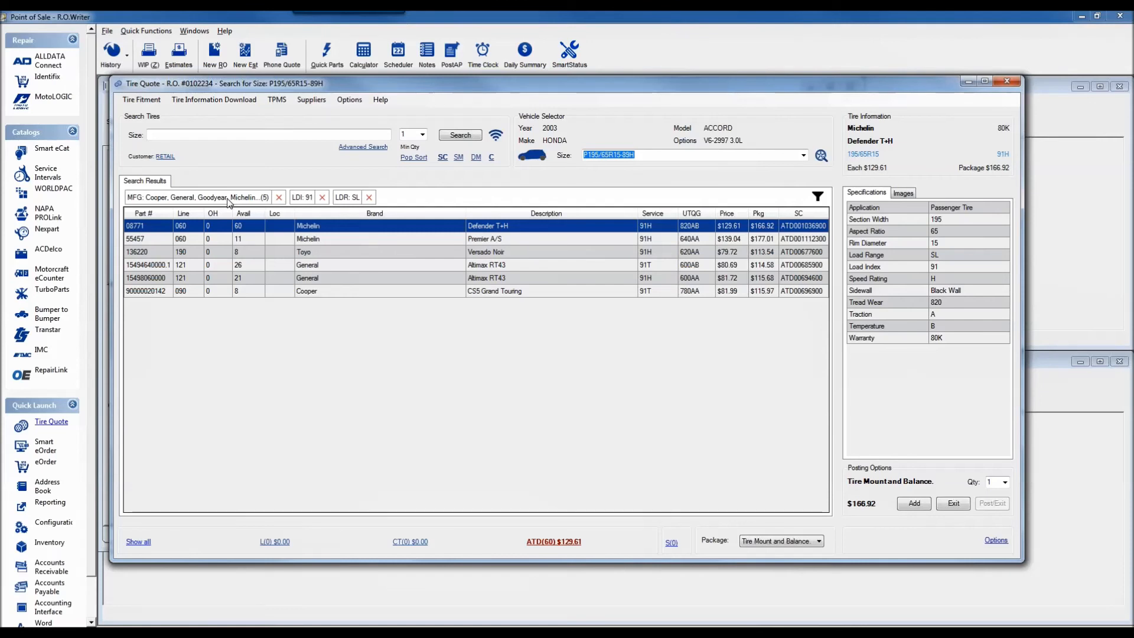
{"action": "left_click", "coordinate": [368, 198]}
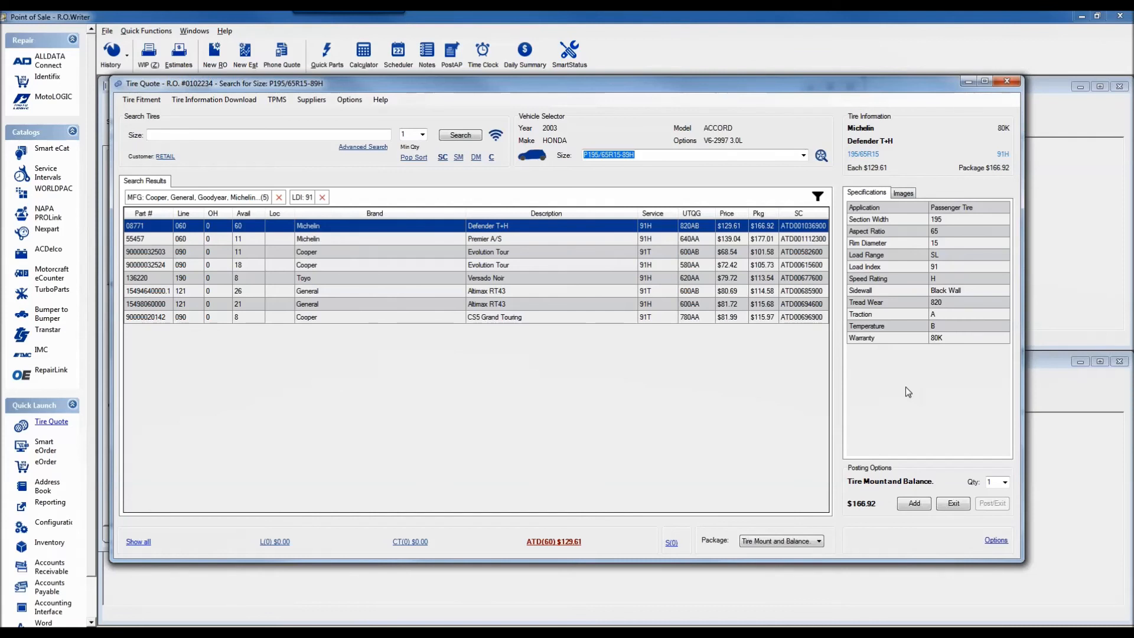
Examine images of the two Michelin and two Cooper Evolution Tour tires plus the last one's specifications, and close the tire quote without posting
{"action": "left_click", "coordinate": [904, 193]}
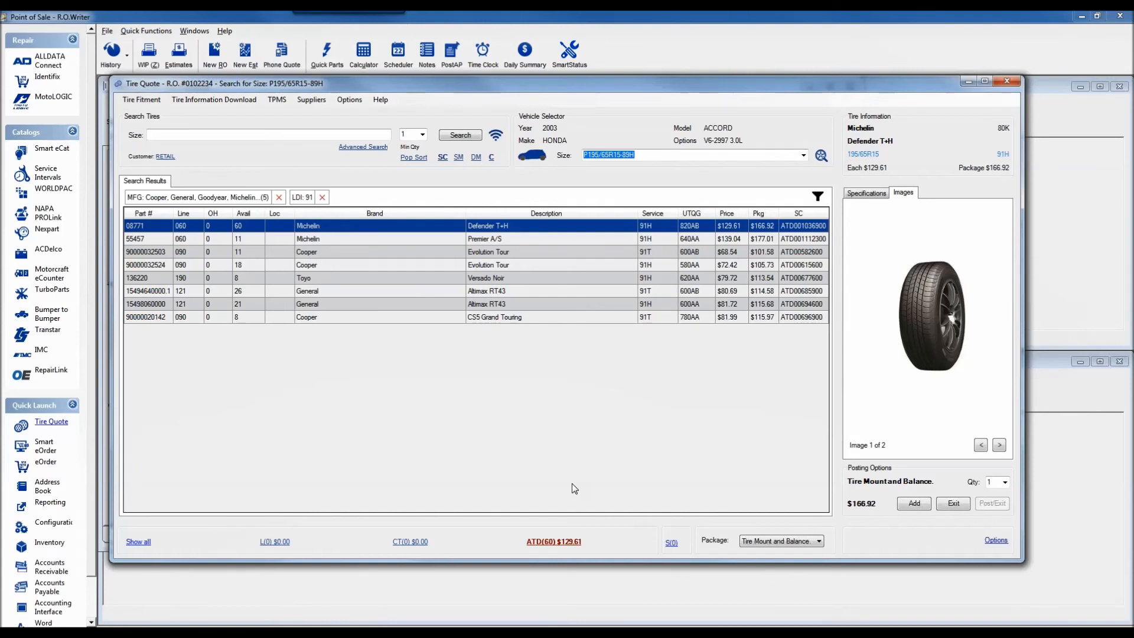
{"action": "left_click", "coordinate": [1000, 446]}
{"action": "left_click", "coordinate": [981, 445]}
{"action": "left_click", "coordinate": [443, 238]}
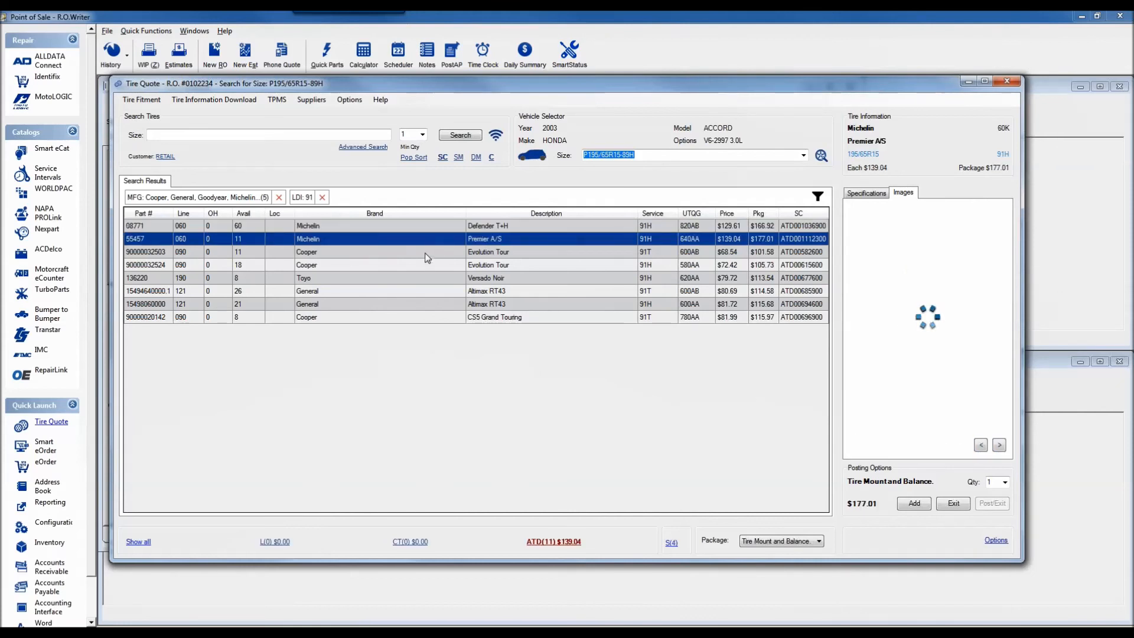
{"action": "left_click", "coordinate": [425, 254]}
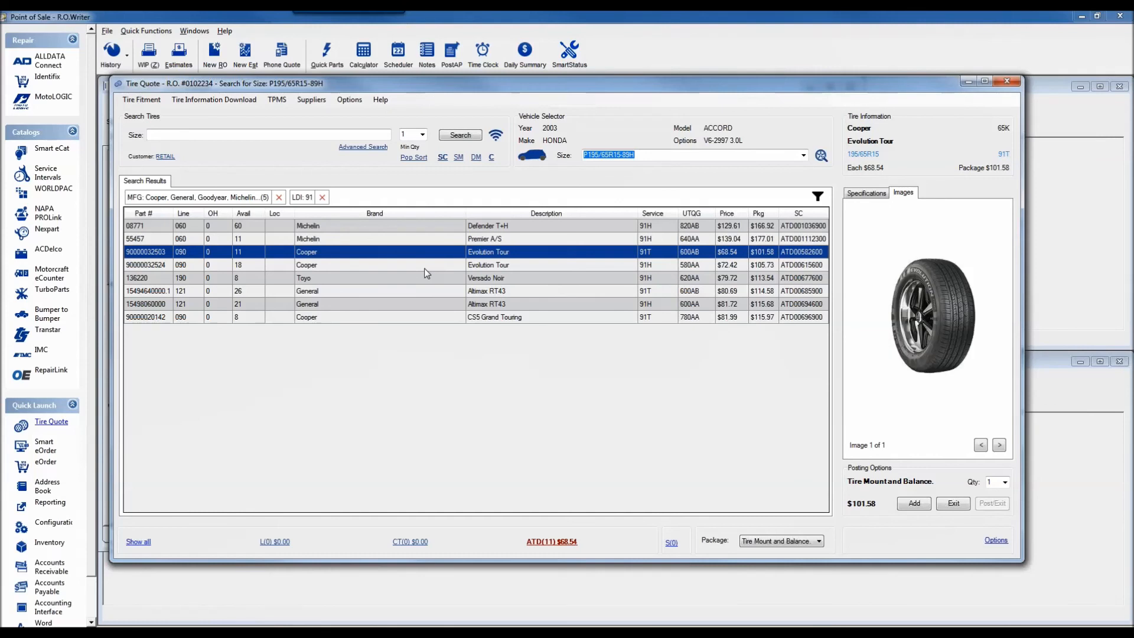
{"action": "left_click", "coordinate": [424, 267]}
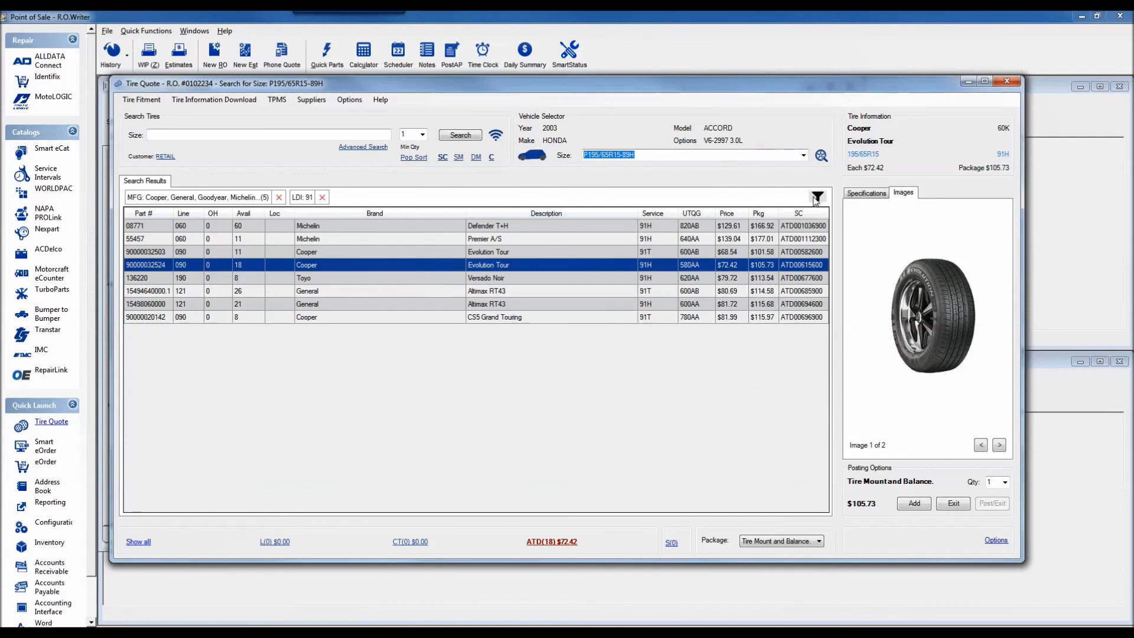
{"action": "left_click", "coordinate": [866, 194]}
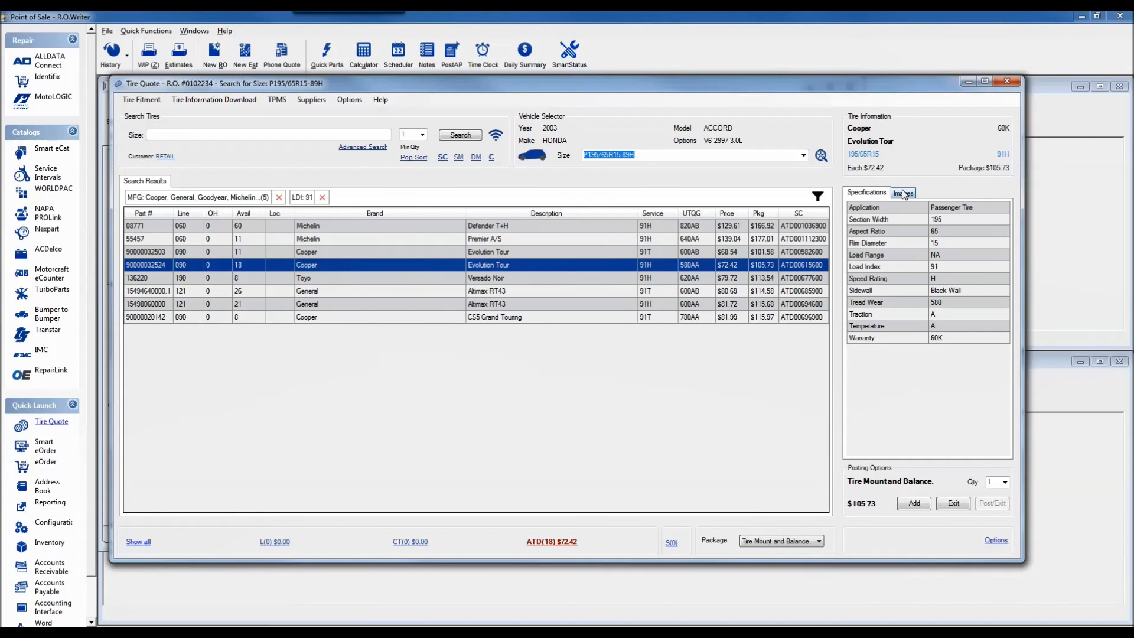
{"action": "left_click", "coordinate": [1015, 82]}
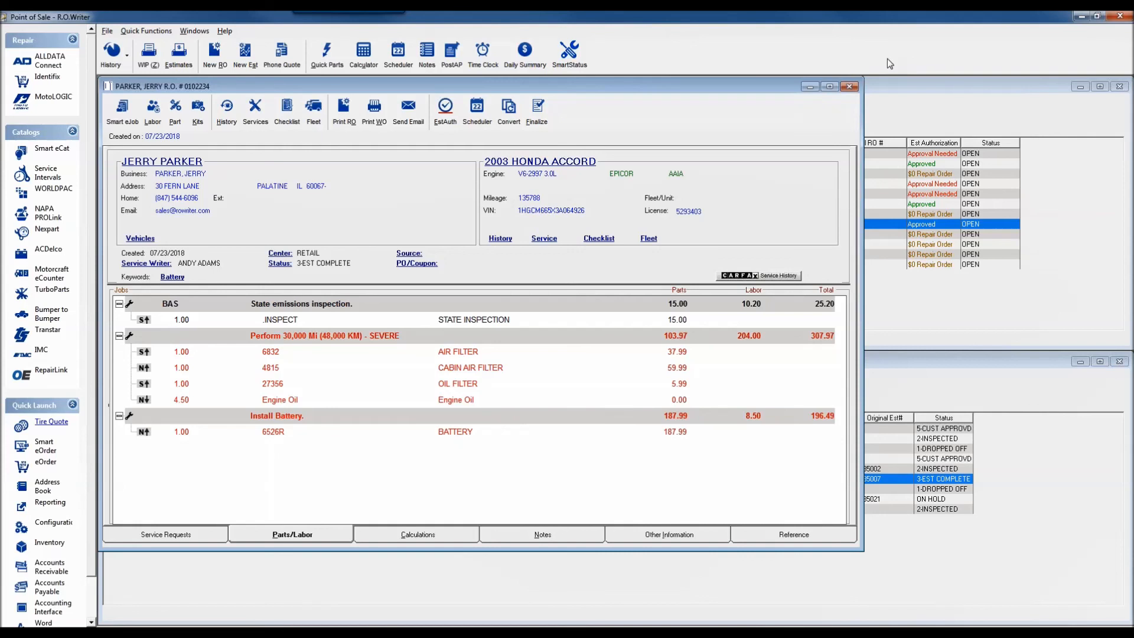
Open the online help's What's New in R.O. Writer 2.3 topic and its General Release Notes PDF
{"action": "left_click", "coordinate": [224, 33]}
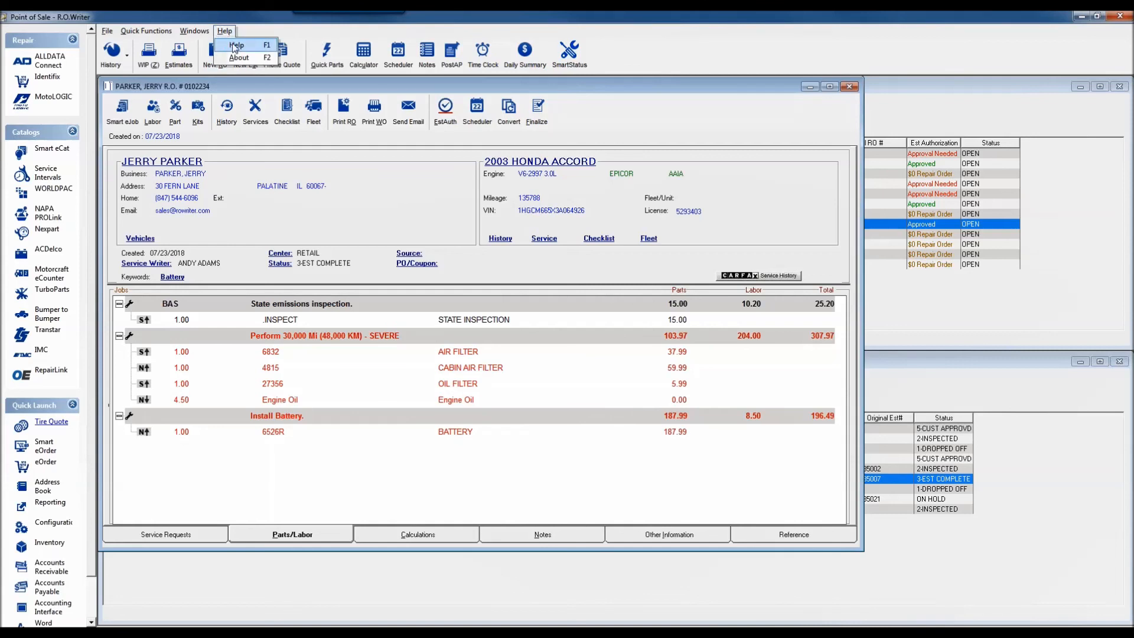
{"action": "left_click", "coordinate": [234, 46]}
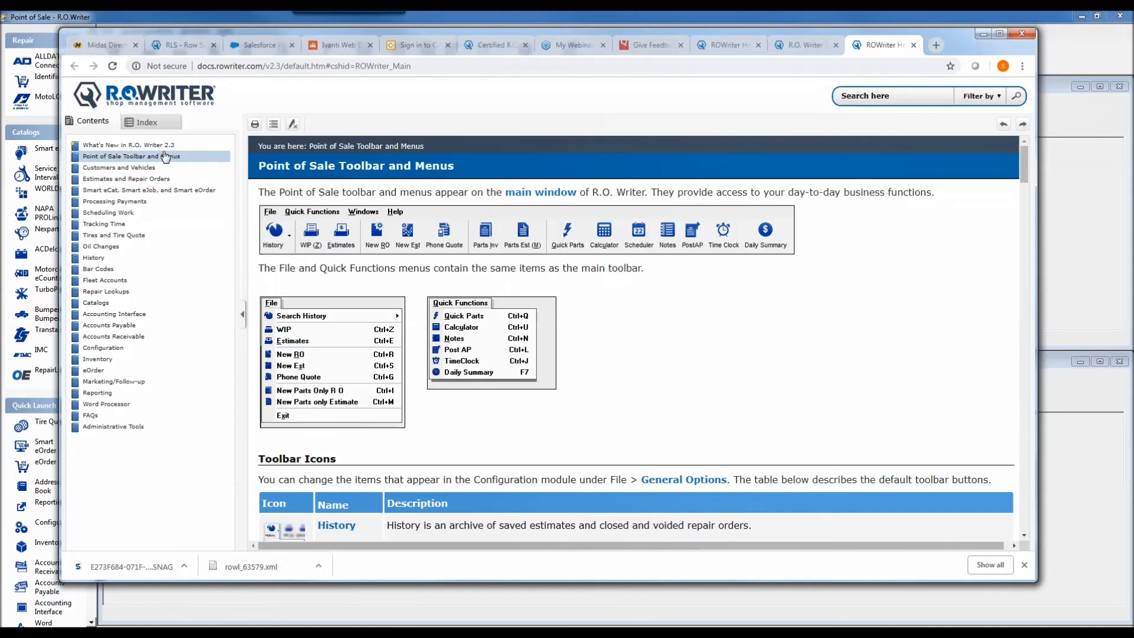
{"action": "left_click", "coordinate": [143, 147]}
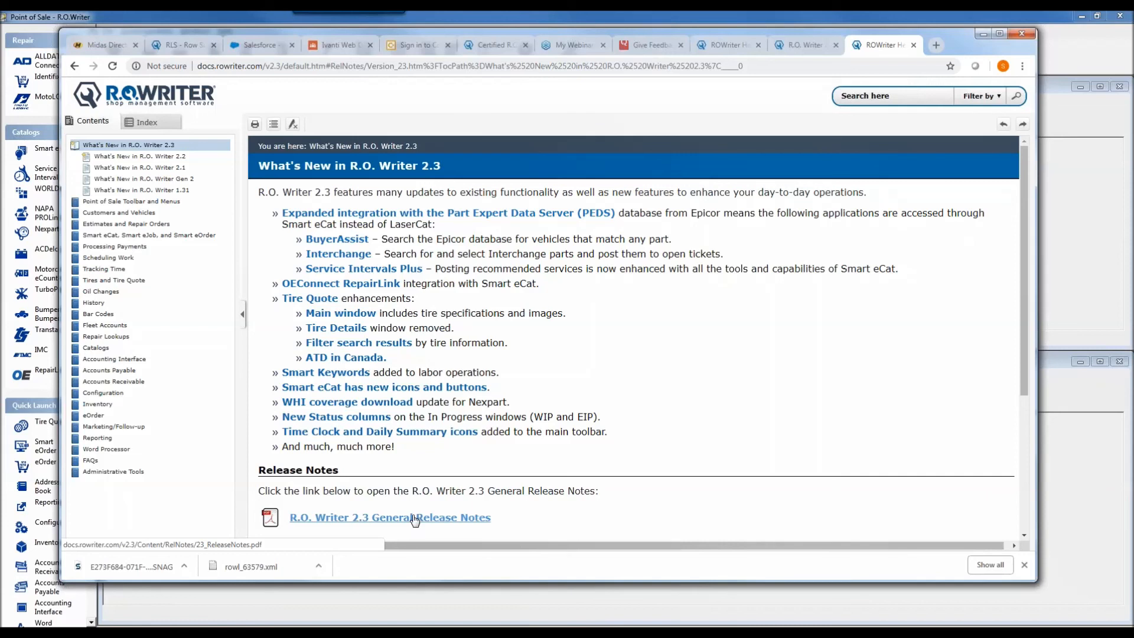
{"action": "left_click", "coordinate": [416, 519]}
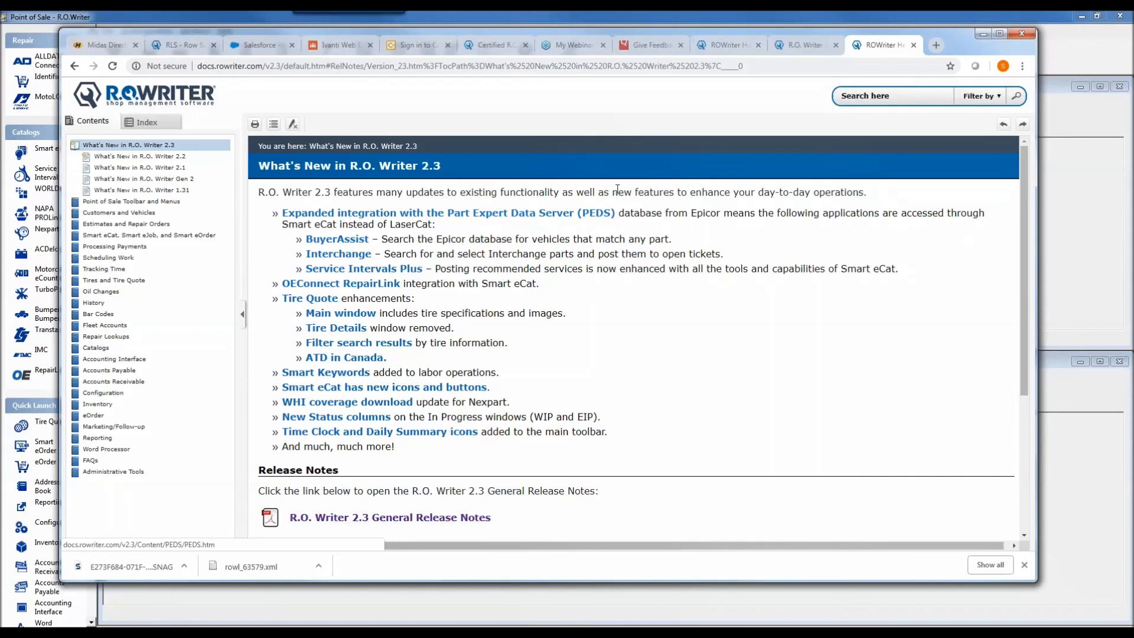